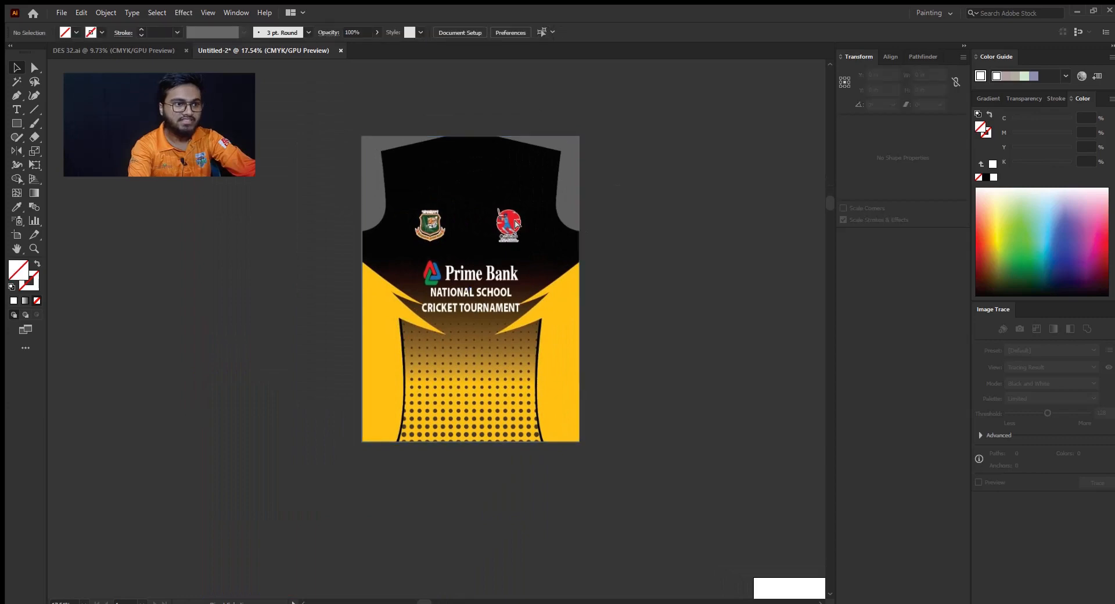
- Trace the jagged upper edge of the jersey's yellow side panel with the Pen tool, ending at the top of the curved black stripe
{"action": "left_click_drag", "start_coordinate": [458, 261], "coordinate": [443, 200]}
{"action": "left_click_drag", "start_coordinate": [390, 218], "coordinate": [519, 302]}
{"action": "left_click", "coordinate": [15, 95]}
{"action": "scroll", "coordinate": [267, 191], "scroll_direction": "up", "scroll_amount": 3}
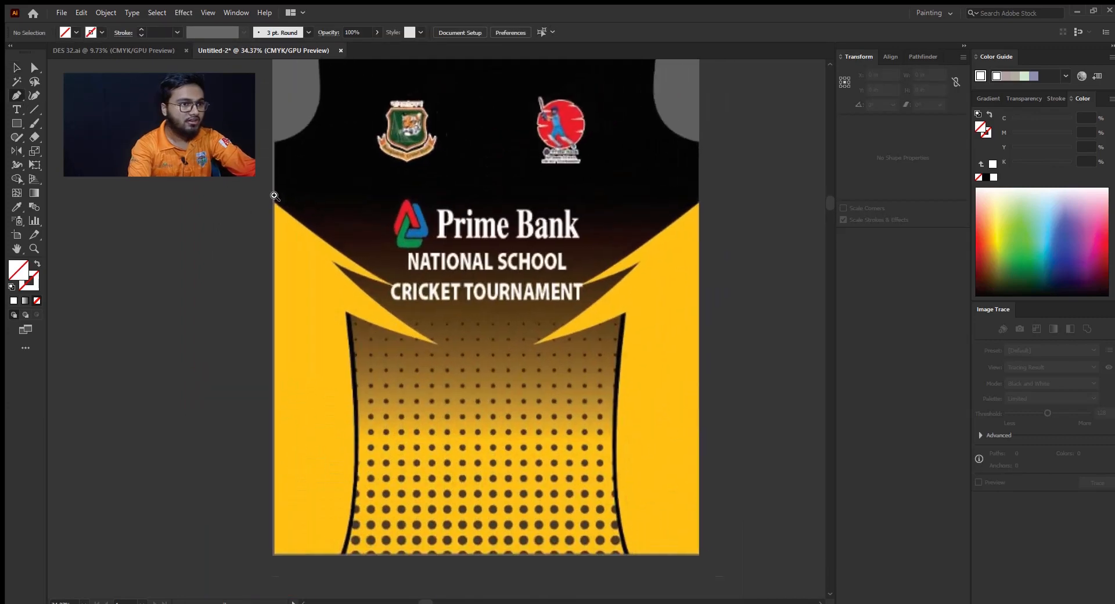
{"action": "left_click", "coordinate": [259, 182]}
{"action": "left_click_drag", "start_coordinate": [459, 335], "coordinate": [663, 461]}
{"action": "left_click", "coordinate": [460, 335]}
{"action": "left_click_drag", "start_coordinate": [368, 301], "coordinate": [598, 413]}
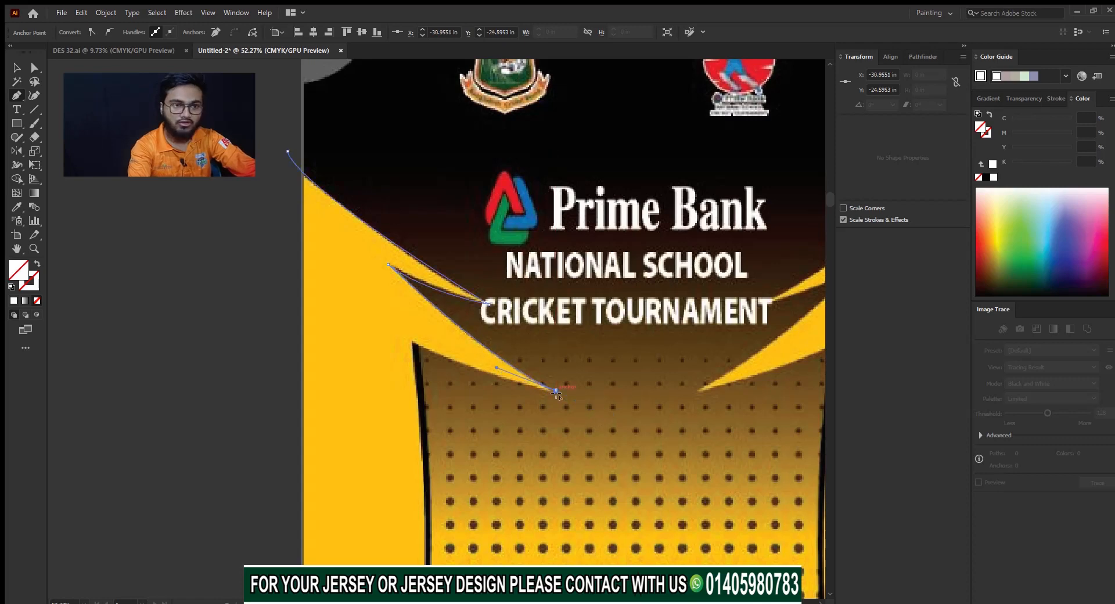
{"action": "left_click_drag", "start_coordinate": [417, 346], "coordinate": [481, 341]}
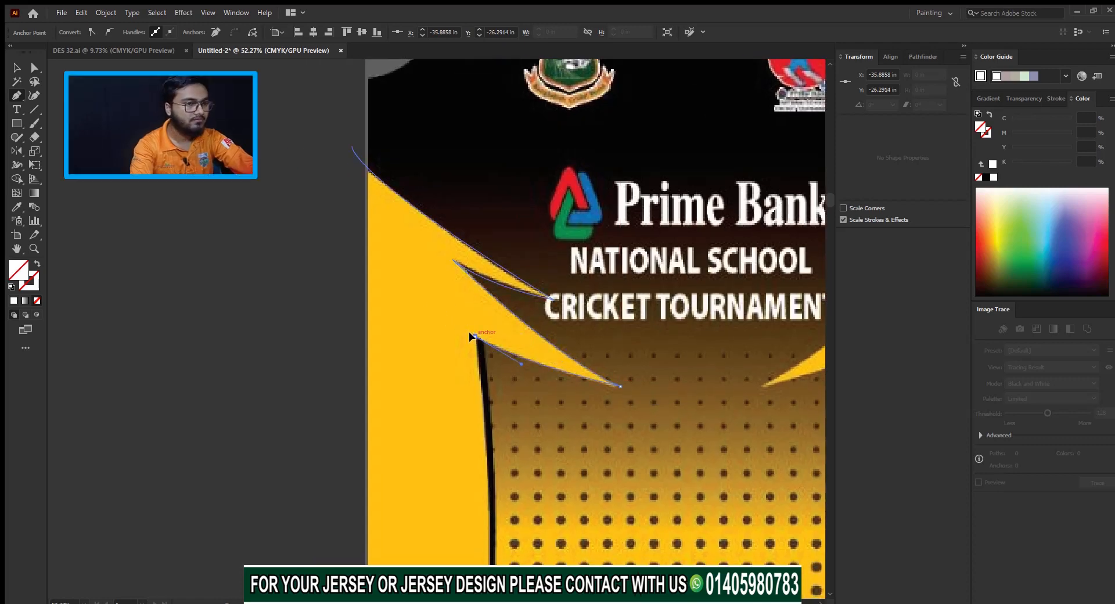
{"action": "left_click", "coordinate": [475, 336]}
- Continue the panel outline along the curved black stripe past the hem and close it around the jersey's outer edge
{"action": "left_click_drag", "start_coordinate": [494, 512], "coordinate": [499, 341]}
{"action": "scroll", "coordinate": [500, 341], "scroll_direction": "down", "scroll_amount": 3}
{"action": "left_click_drag", "start_coordinate": [483, 414], "coordinate": [507, 375]}
{"action": "left_click_drag", "start_coordinate": [501, 442], "coordinate": [461, 524]}
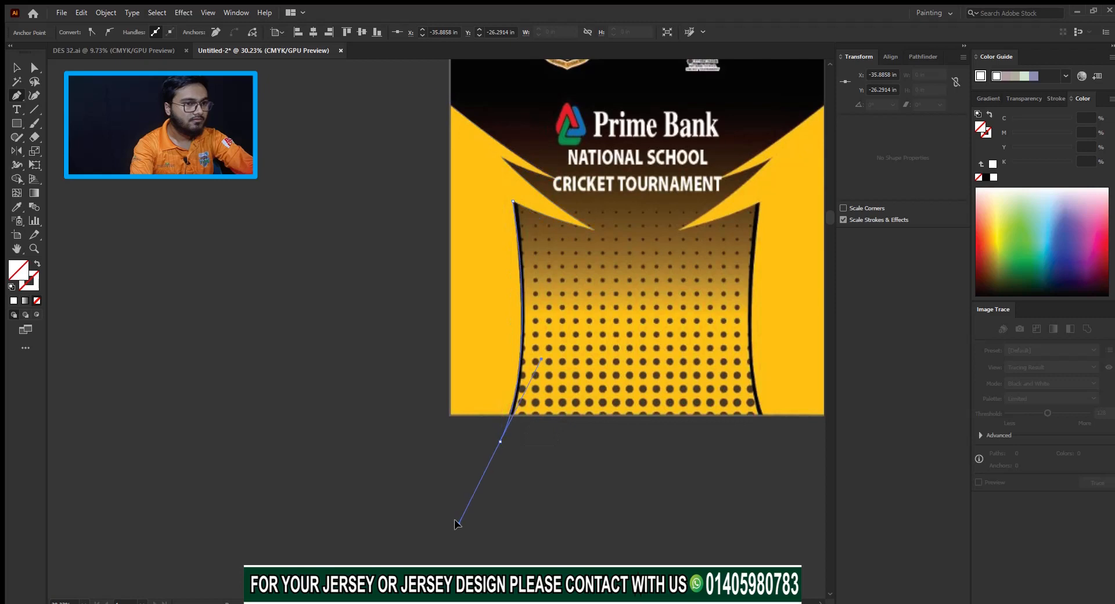
{"action": "left_click_drag", "start_coordinate": [450, 325], "coordinate": [455, 409]}
{"action": "left_click", "coordinate": [448, 177]}
- Fill the traced side panel with the jersey's sampled yellow and adjust it to M 25 and Y 100
{"action": "scroll", "coordinate": [512, 277], "scroll_direction": "up", "scroll_amount": 2}
{"action": "left_click_drag", "start_coordinate": [511, 277], "coordinate": [428, 283]}
{"action": "key", "text": "i"}
{"action": "left_click", "coordinate": [428, 283]}
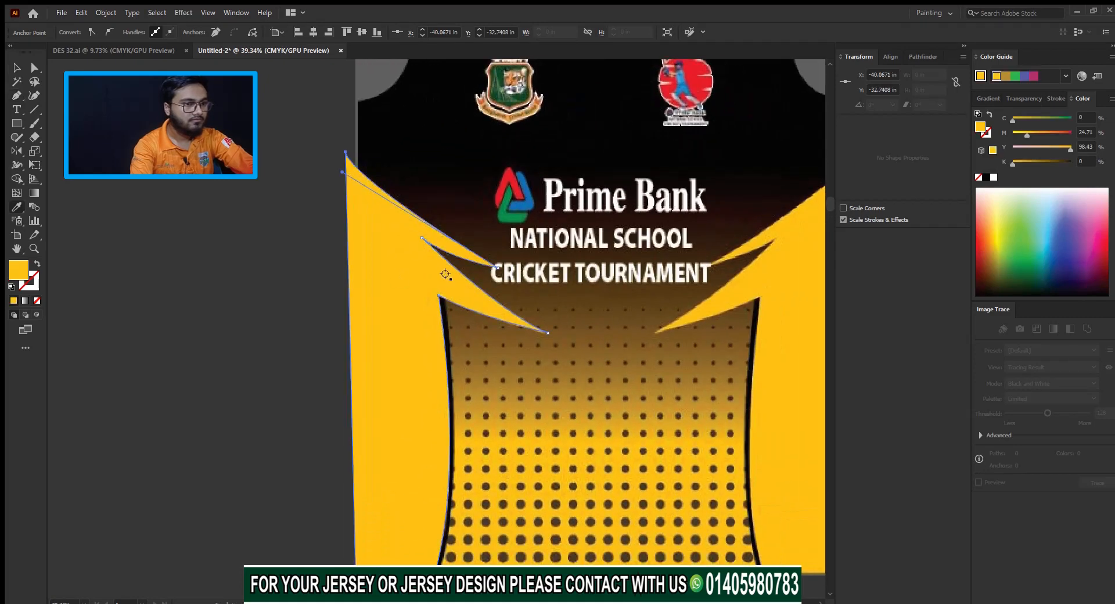
{"action": "key", "text": "v"}
{"action": "scroll", "coordinate": [82, 290], "scroll_direction": "down", "scroll_amount": 1}
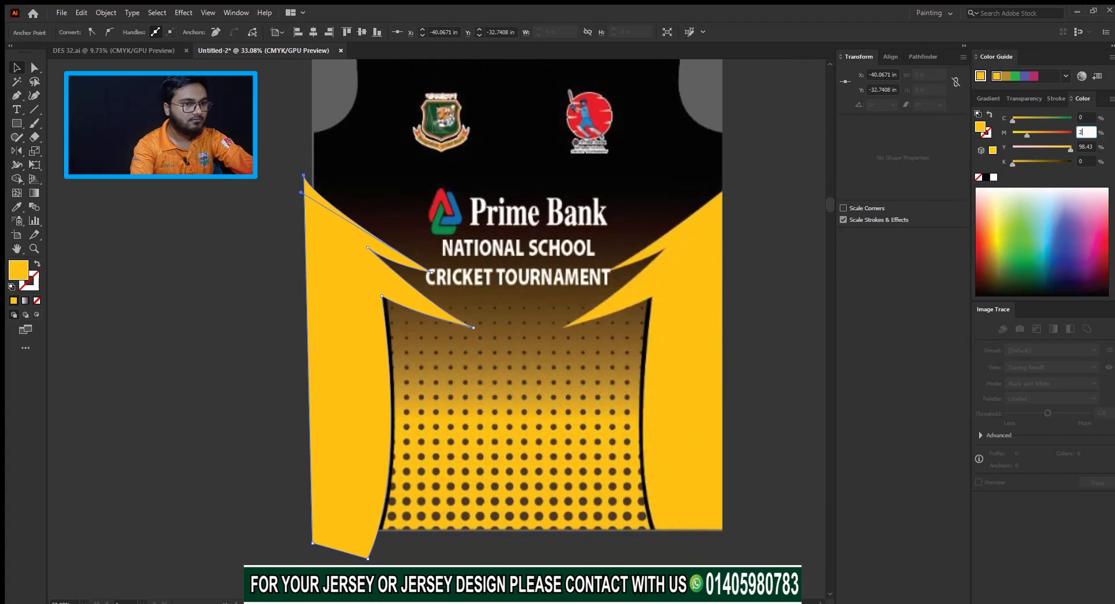
{"action": "key", "text": "Return"}
- Trace the inner edge of the curved black stripe with the Pen tool from its upper tip to below the hem
{"action": "left_click", "coordinate": [252, 197]}
{"action": "left_click_drag", "start_coordinate": [444, 370], "coordinate": [361, 342]}
{"action": "left_click_drag", "start_coordinate": [361, 343], "coordinate": [408, 350]}
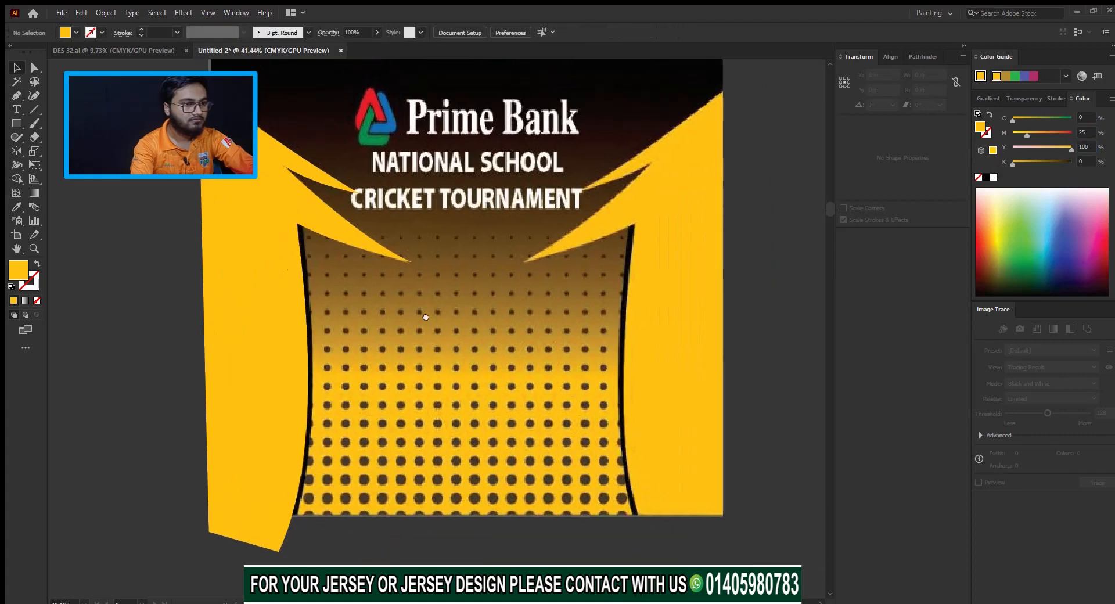
{"action": "left_click_drag", "start_coordinate": [269, 295], "coordinate": [290, 257]}
{"action": "left_click_drag", "start_coordinate": [290, 257], "coordinate": [376, 286]}
{"action": "left_click", "coordinate": [325, 174]}
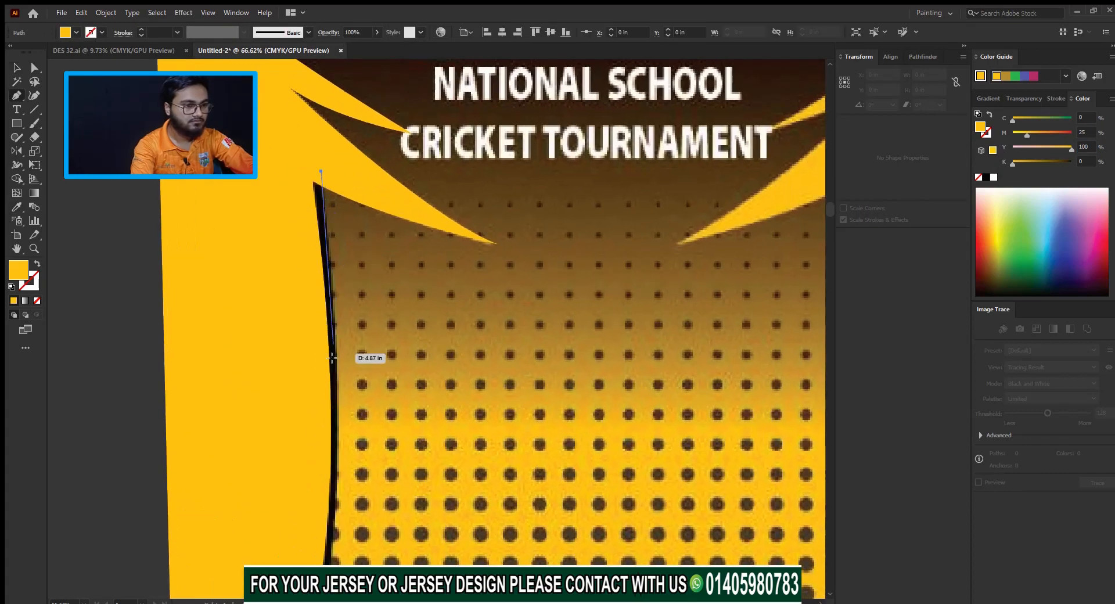
{"action": "scroll", "coordinate": [410, 219], "scroll_direction": "down", "scroll_amount": 2}
{"action": "scroll", "coordinate": [418, 378], "scroll_direction": "down", "scroll_amount": 1}
{"action": "left_click_drag", "start_coordinate": [419, 374], "coordinate": [381, 477]}
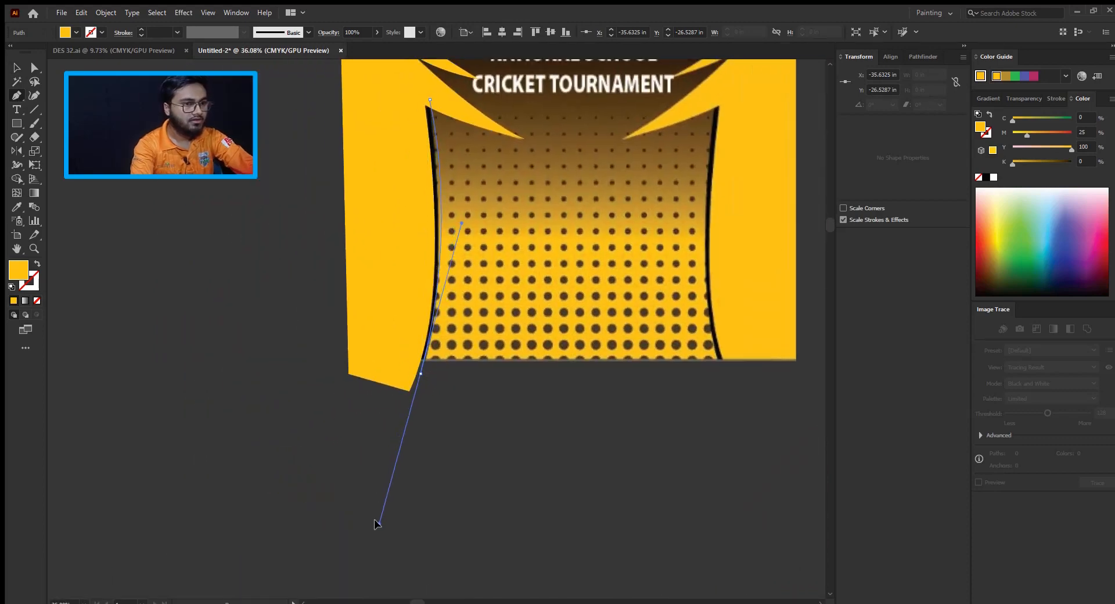
{"action": "left_click_drag", "start_coordinate": [380, 509], "coordinate": [378, 500]}
{"action": "left_click", "coordinate": [420, 372]}
- Close the stripe shape behind the panel edge and fill it black with all CMYK values at 100
{"action": "left_click_drag", "start_coordinate": [408, 354], "coordinate": [384, 579]}
{"action": "left_click_drag", "start_coordinate": [385, 292], "coordinate": [496, 292]}
{"action": "left_click", "coordinate": [421, 352]}
{"action": "key", "text": "v"}
{"action": "left_click_drag", "start_coordinate": [486, 328], "coordinate": [321, 328]}
{"action": "left_click_drag", "start_coordinate": [1013, 120], "coordinate": [1072, 165]}
{"action": "left_click_drag", "start_coordinate": [402, 343], "coordinate": [502, 305]}
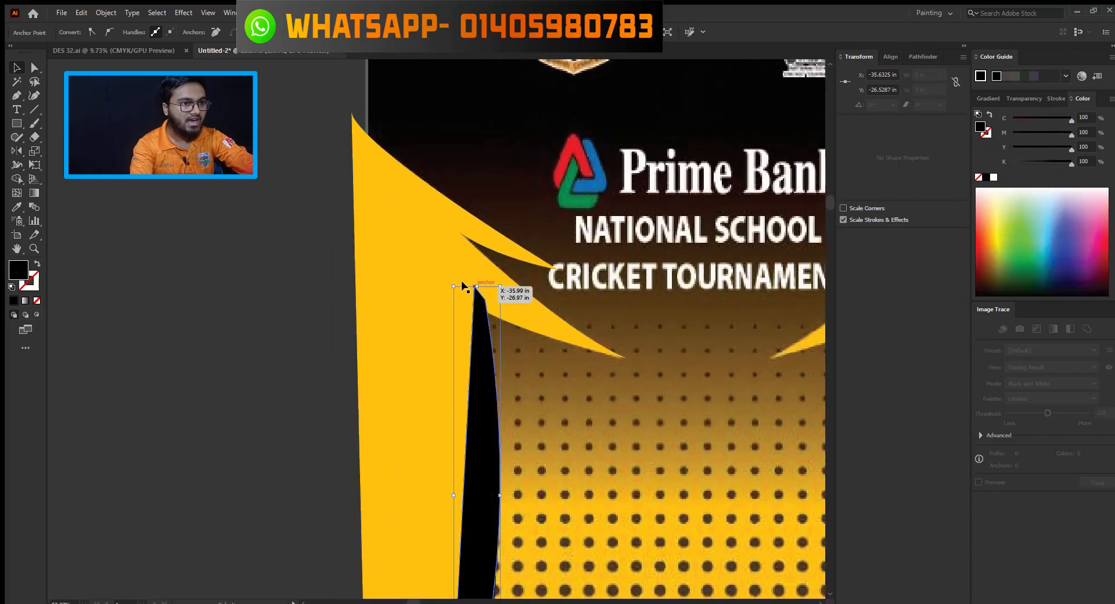
- Bring the yellow side panel to the front so it overlaps the black shape, leaving a thin curved stripe
{"action": "left_click", "coordinate": [396, 279]}
{"action": "key", "text": "ctrl+shift+]"}
{"action": "left_click", "coordinate": [534, 372]}
{"action": "left_click_drag", "start_coordinate": [531, 372], "coordinate": [532, 332]}
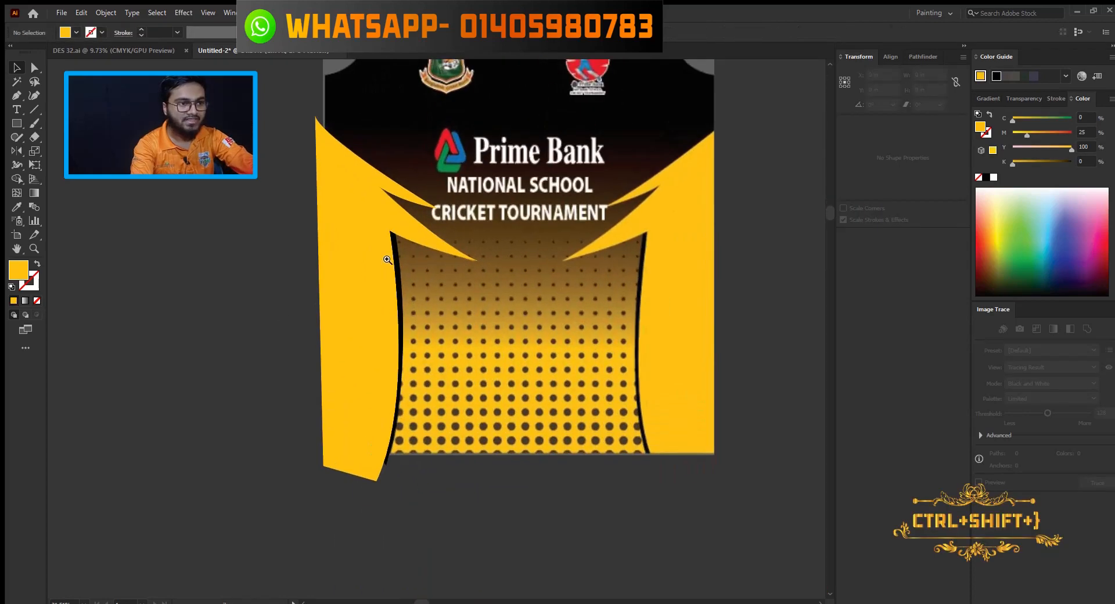
- Group the yellow side panel with its black stripe
{"action": "left_click_drag", "start_coordinate": [417, 281], "coordinate": [495, 304]}
{"action": "scroll", "coordinate": [496, 304], "scroll_direction": "down", "scroll_amount": 5}
{"action": "left_click_drag", "start_coordinate": [315, 281], "coordinate": [397, 332]}
{"action": "key", "text": "ctrl+g"}
{"action": "scroll", "coordinate": [490, 334], "scroll_direction": "down", "scroll_amount": 1}
- Create a mirrored copy of the side panel group and align it with the opposite side of the jersey
{"action": "left_click_drag", "start_coordinate": [360, 346], "coordinate": [635, 336]}
{"action": "key", "text": "o"}
{"action": "key", "text": "v"}
{"action": "left_click_drag", "start_coordinate": [686, 455], "coordinate": [723, 421]}
{"action": "left_click_drag", "start_coordinate": [723, 421], "coordinate": [736, 348]}
{"action": "left_click_drag", "start_coordinate": [737, 348], "coordinate": [579, 345]}
{"action": "scroll", "coordinate": [579, 345], "scroll_direction": "down", "scroll_amount": 5}
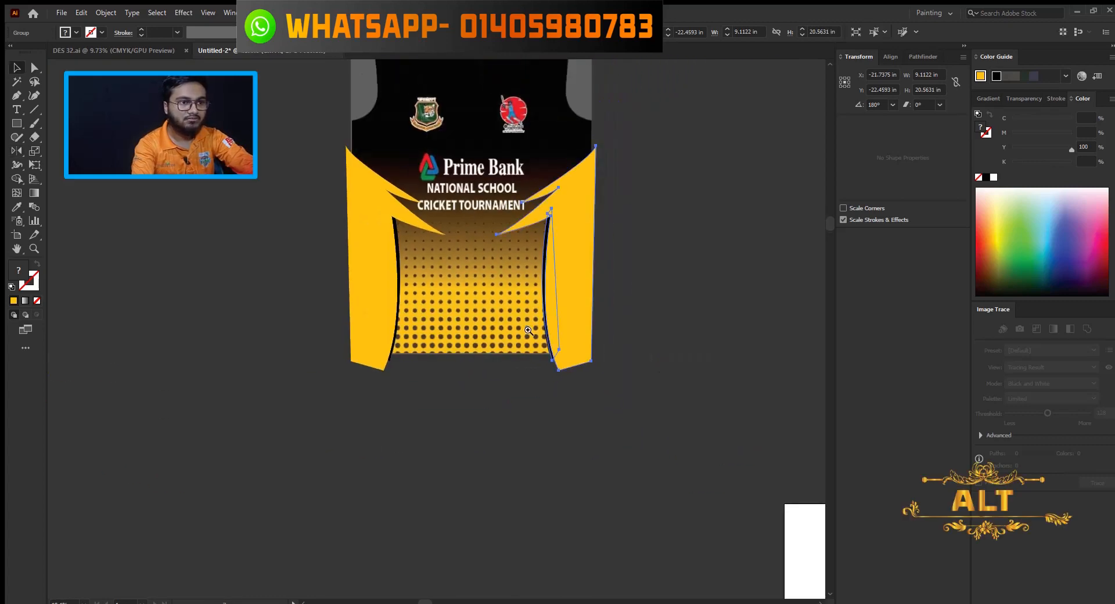
{"action": "left_click_drag", "start_coordinate": [481, 329], "coordinate": [510, 334]}
- Hide both side panel groups to expose the reference jersey underneath
{"action": "left_click_drag", "start_coordinate": [299, 455], "coordinate": [619, 315]}
{"action": "key", "text": "ctrl+7"}
{"action": "left_click", "coordinate": [645, 319]}
- Draw a small circle over a dot in the halftone's top row and fill it black with all CMYK values at 100
{"action": "left_click_drag", "start_coordinate": [527, 310], "coordinate": [605, 337]}
{"action": "left_click_drag", "start_coordinate": [473, 237], "coordinate": [601, 317]}
{"action": "key", "text": "l"}
{"action": "mouse_move", "coordinate": [443, 361]}
{"action": "left_mouse_down"}
{"action": "mouse_move", "coordinate": [423, 334]}
{"action": "mouse_move", "coordinate": [435, 352]}
{"action": "left_mouse_up"}
{"action": "left_click", "coordinate": [1071, 135]}
{"action": "left_click", "coordinate": [1071, 163]}
{"action": "scroll", "coordinate": [465, 317], "scroll_direction": "down", "scroll_amount": 5}
{"action": "left_click_drag", "start_coordinate": [505, 344], "coordinate": [503, 276]}
{"action": "key", "text": "v"}
{"action": "left_click", "coordinate": [488, 346]}
- Draw a black circle about 0.457 in wide over the dot at the jersey's bottom edge, beneath the small circle
{"action": "scroll", "coordinate": [488, 346], "scroll_direction": "down", "scroll_amount": 3}
{"action": "left_click_drag", "start_coordinate": [547, 572], "coordinate": [542, 342]}
{"action": "scroll", "coordinate": [513, 274], "scroll_direction": "up", "scroll_amount": 2}
{"action": "left_click_drag", "start_coordinate": [579, 483], "coordinate": [620, 402]}
{"action": "scroll", "coordinate": [514, 339], "scroll_direction": "up", "scroll_amount": 4}
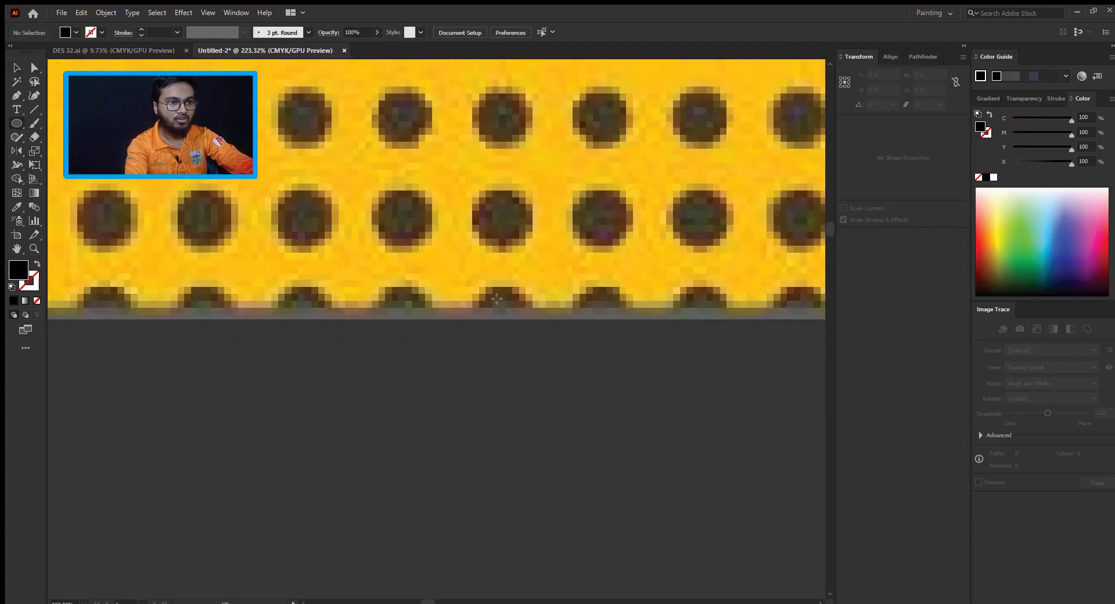
{"action": "left_click_drag", "start_coordinate": [514, 314], "coordinate": [531, 339]}
{"action": "key", "text": "v"}
{"action": "scroll", "coordinate": [540, 308], "scroll_direction": "down", "scroll_amount": 5}
{"action": "left_click_drag", "start_coordinate": [529, 122], "coordinate": [509, 231]}
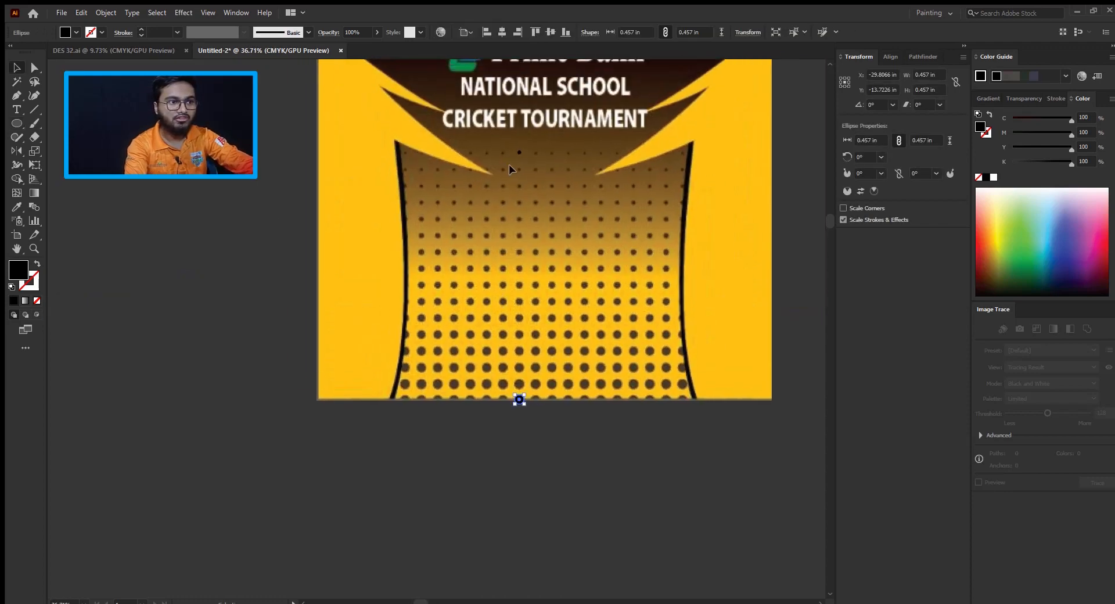
- Align the small and large circles on their horizontal centers
{"action": "left_click_drag", "start_coordinate": [543, 390], "coordinate": [544, 392]}
{"action": "left_click", "coordinate": [502, 31]}
{"action": "left_click_drag", "start_coordinate": [522, 151], "coordinate": [665, 336]}
- Blend the small and large circles into a vertical column of gradually growing dots matching the halftone rows
{"action": "key", "text": "w"}
{"action": "left_click", "coordinate": [433, 240]}
{"action": "left_click_drag", "start_coordinate": [527, 241], "coordinate": [441, 241]}
{"action": "left_click_drag", "start_coordinate": [537, 581], "coordinate": [571, 260]}
{"action": "scroll", "coordinate": [572, 260], "scroll_direction": "up", "scroll_amount": 3}
{"action": "left_click", "coordinate": [472, 273]}
{"action": "scroll", "coordinate": [471, 274], "scroll_direction": "down", "scroll_amount": 5}
{"action": "left_click_drag", "start_coordinate": [472, 243], "coordinate": [421, 435]}
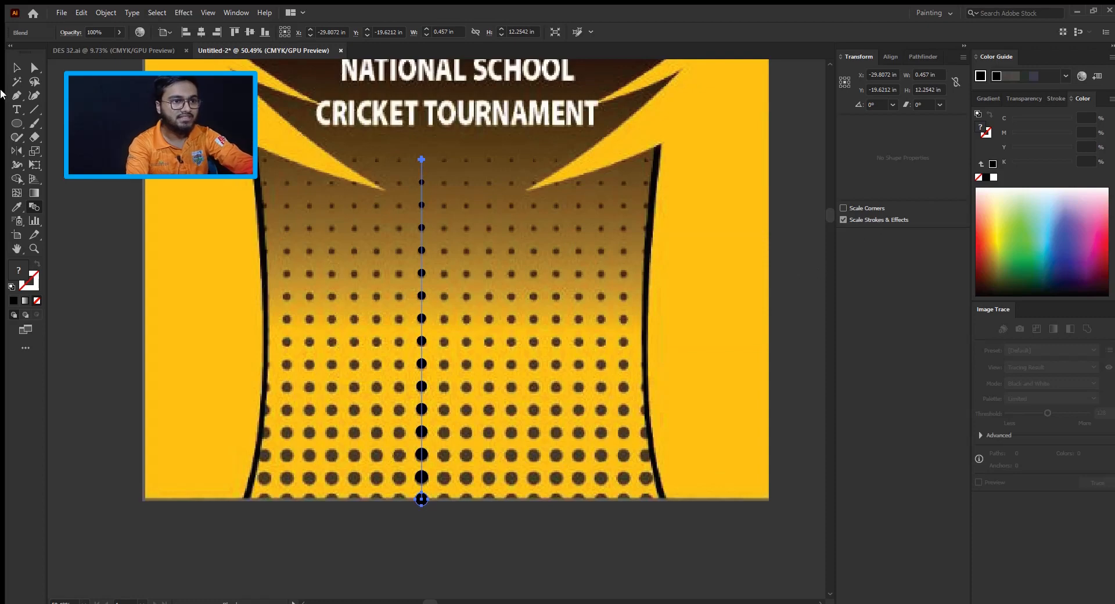
- Expand the blend, copy the dot column onto the next halftone column, and repeat the copy until there are enough columns for the jersey's width
{"action": "scroll", "coordinate": [546, 357], "scroll_direction": "up", "scroll_amount": 5}
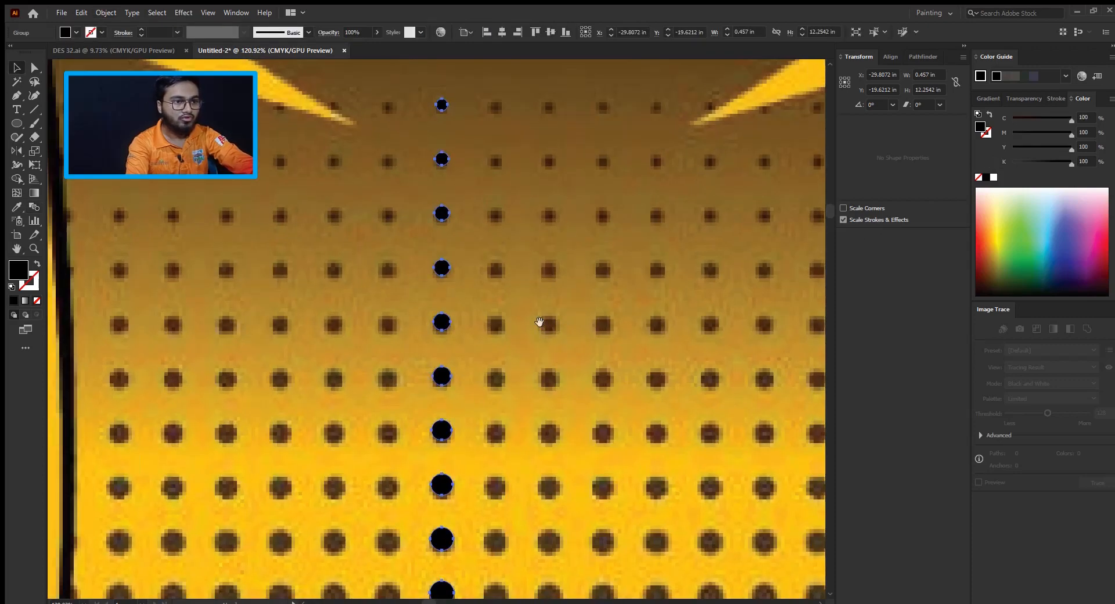
{"action": "left_click_drag", "start_coordinate": [409, 320], "coordinate": [483, 320]}
{"action": "key", "text": "ctrl+d"}
{"action": "key", "text": "ctrl+d"}
{"action": "key", "text": "ctrl+d"}
{"action": "key", "text": "ctrl+d"}
{"action": "key", "text": "ctrl+d"}
{"action": "scroll", "coordinate": [542, 332], "scroll_direction": "down", "scroll_amount": 6}
{"action": "key", "text": "ctrl+d"}
{"action": "key", "text": "ctrl+d"}
{"action": "key", "text": "ctrl+d"}
{"action": "key", "text": "ctrl+d"}
{"action": "key", "text": "ctrl+d"}
{"action": "key", "text": "ctrl+d"}
{"action": "key", "text": "ctrl+d"}
{"action": "key", "text": "ctrl+d"}
{"action": "key", "text": "ctrl+d"}
{"action": "key", "text": "ctrl+d"}
{"action": "key", "text": "ctrl+d"}
{"action": "key", "text": "ctrl+d"}
{"action": "key", "text": "ctrl+d"}
{"action": "key", "text": "ctrl+d"}
{"action": "key", "text": "ctrl+d"}
{"action": "key", "text": "ctrl+d"}
{"action": "key", "text": "ctrl+d"}
{"action": "key", "text": "ctrl+d"}
{"action": "key", "text": "ctrl+d"}
{"action": "key", "text": "ctrl+d"}
{"action": "key", "text": "ctrl+d"}
- Select all the dot columns and move them sideways to span the full width of the jersey
{"action": "scroll", "coordinate": [721, 393], "scroll_direction": "down", "scroll_amount": 1}
{"action": "key", "text": "ctrl+a"}
{"action": "left_click_drag", "start_coordinate": [684, 411], "coordinate": [577, 411]}
{"action": "left_click", "coordinate": [561, 501]}
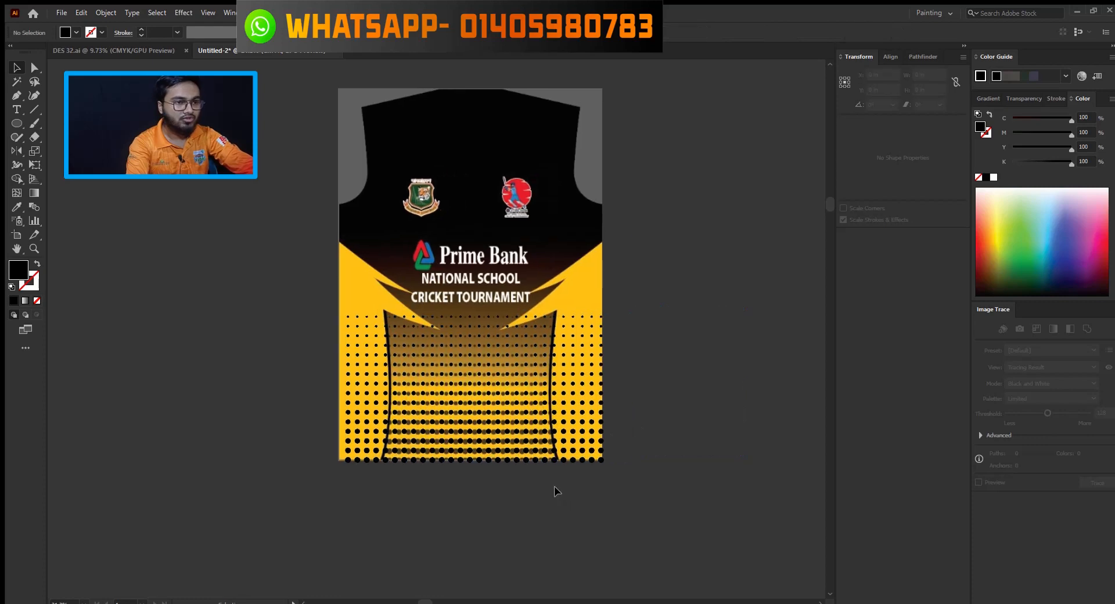
{"action": "scroll", "coordinate": [500, 367], "scroll_direction": "up", "scroll_amount": 3}
{"action": "left_click_drag", "start_coordinate": [572, 372], "coordinate": [582, 414]}
{"action": "scroll", "coordinate": [685, 394], "scroll_direction": "down", "scroll_amount": 3}
{"action": "left_click_drag", "start_coordinate": [685, 394], "coordinate": [503, 408]}
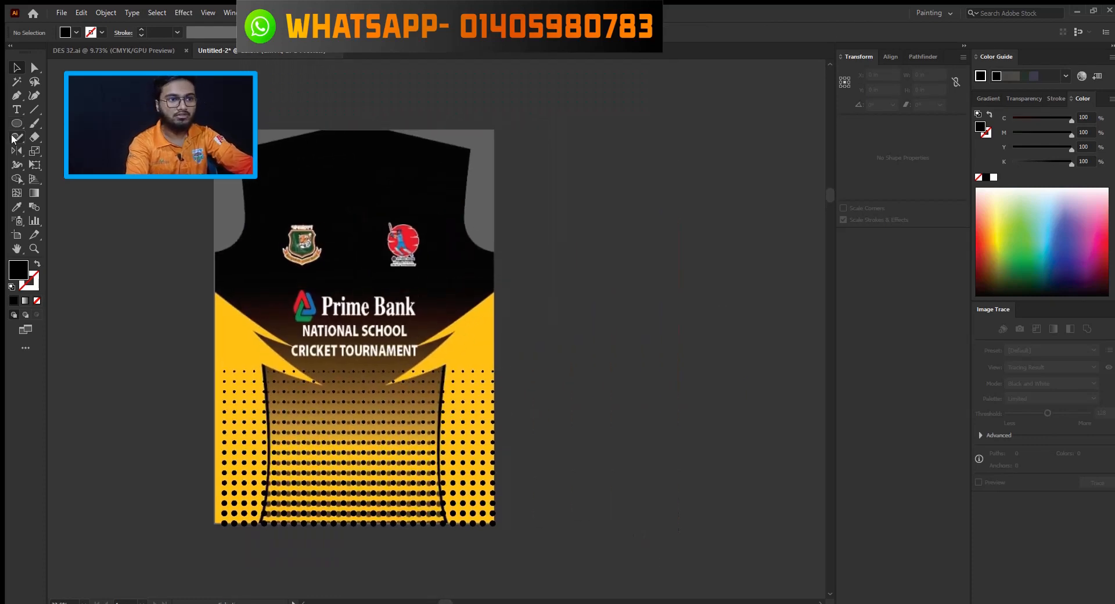
- Draw a rectangle 22 in wide and 31 in high beside the jersey
{"action": "left_click_drag", "start_coordinate": [577, 236], "coordinate": [693, 413]}
{"action": "type", "text": "22"}
{"action": "key", "text": "Tab"}
{"action": "type", "text": "31"}
{"action": "key", "text": "Return"}
{"action": "mouse_move", "coordinate": [653, 210]}
{"action": "left_mouse_down"}
{"action": "mouse_move", "coordinate": [673, 219]}
{"action": "mouse_move", "coordinate": [648, 213]}
{"action": "left_mouse_up"}
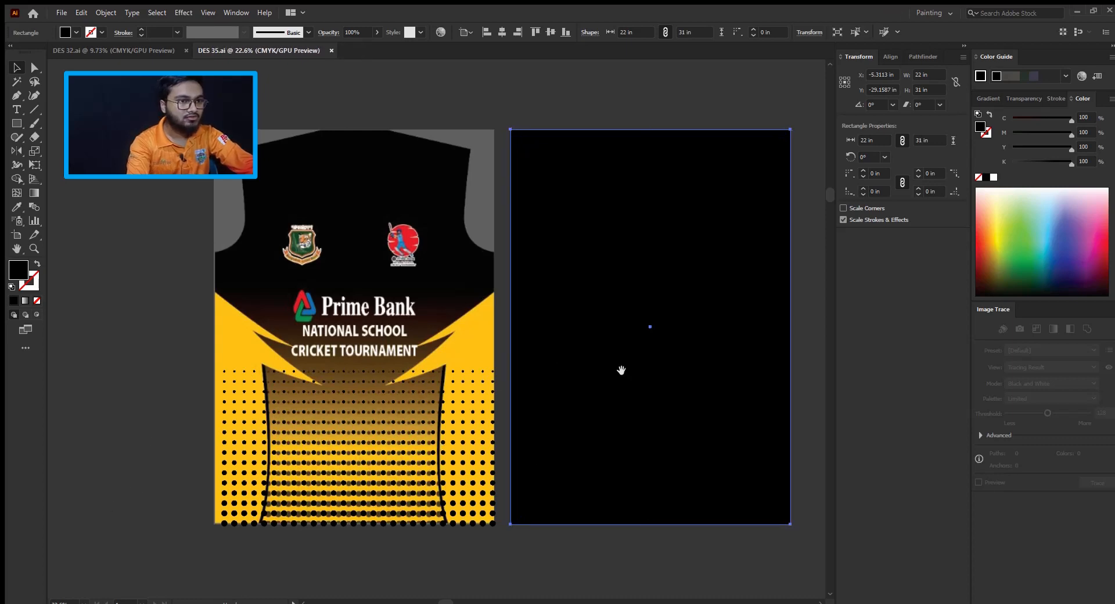
- Apply a linear white-to-black gradient to the rectangle and run it vertically from top to bottom
{"action": "left_click_drag", "start_coordinate": [622, 368], "coordinate": [554, 365]}
{"action": "left_click", "coordinate": [991, 98]}
{"action": "left_click", "coordinate": [989, 122]}
{"action": "key", "text": "g"}
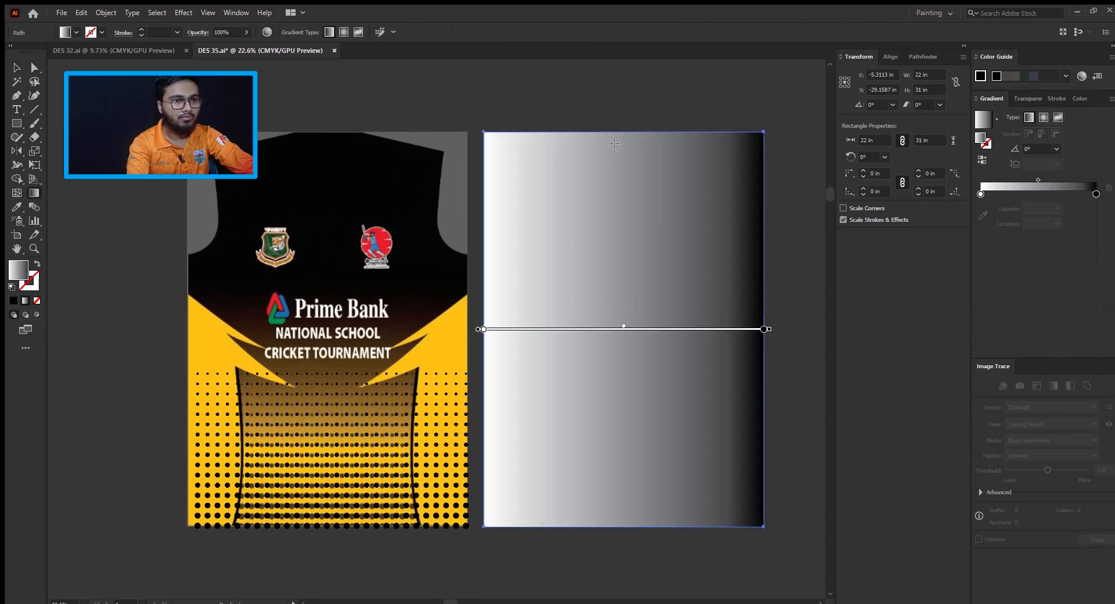
{"action": "left_click_drag", "start_coordinate": [620, 140], "coordinate": [627, 501]}
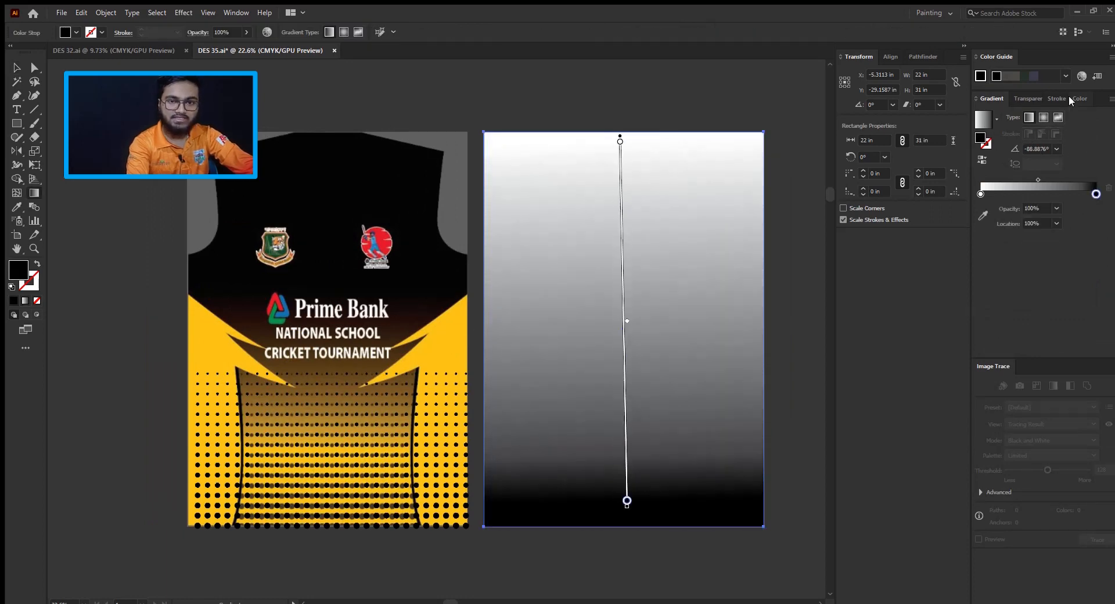
- Change the gradient's dark stop to a richer black by raising its CMYK values
{"action": "left_click", "coordinate": [1079, 98]}
{"action": "left_click_drag", "start_coordinate": [1061, 131], "coordinate": [1097, 149]}
{"action": "left_click", "coordinate": [999, 98]}
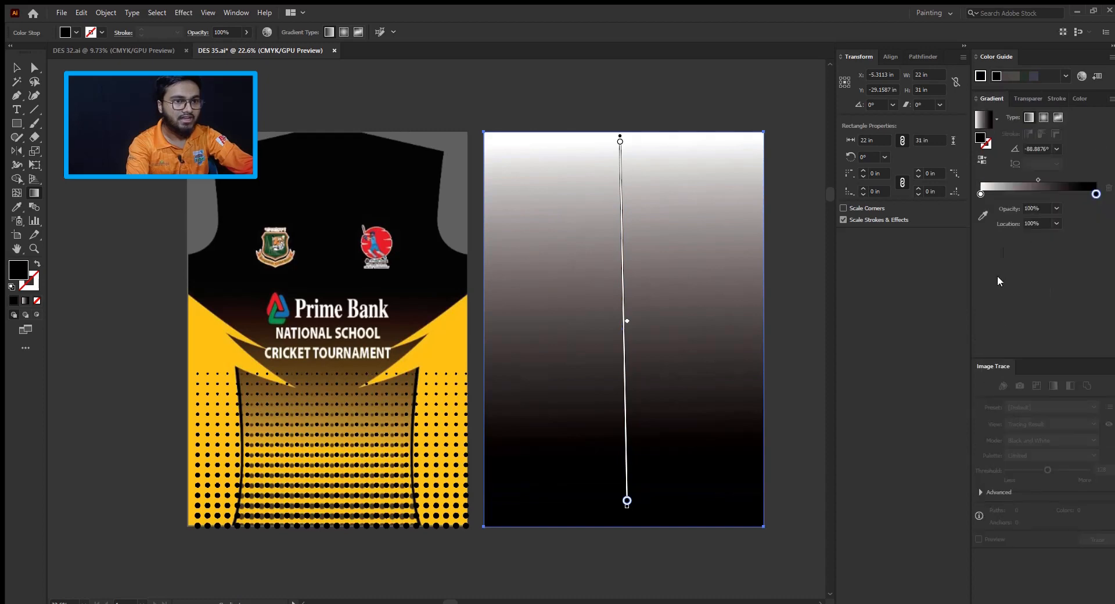
- Recolor the gradient's white stop to yellow with M 25 and Y 100
{"action": "left_click", "coordinate": [1079, 99]}
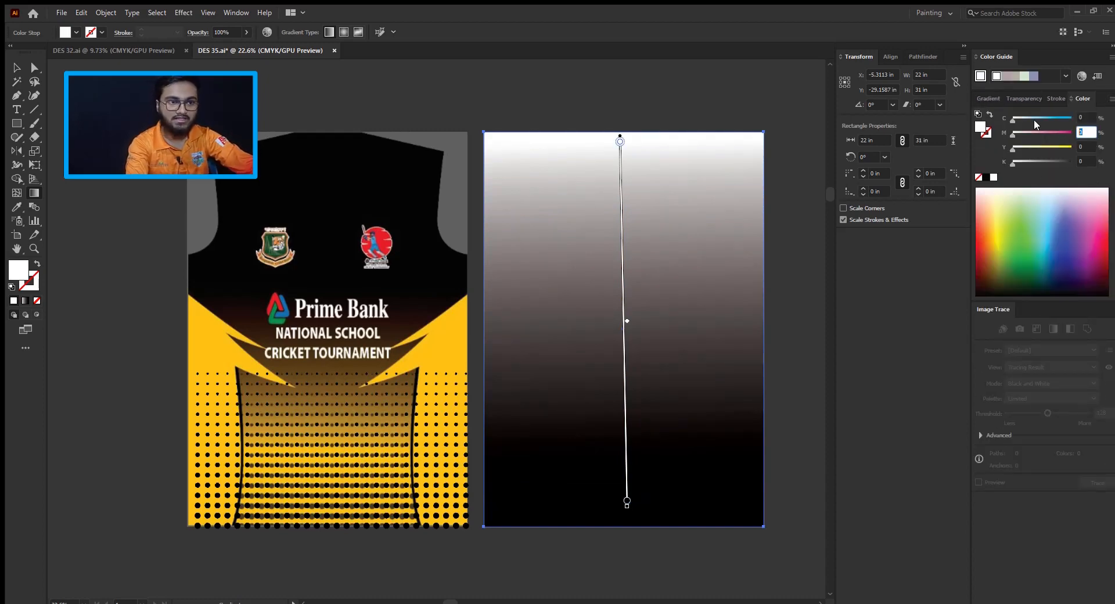
{"action": "type", "text": "25"}
{"action": "key", "text": "Tab"}
{"action": "type", "text": "100"}
{"action": "key", "text": "Tab"}
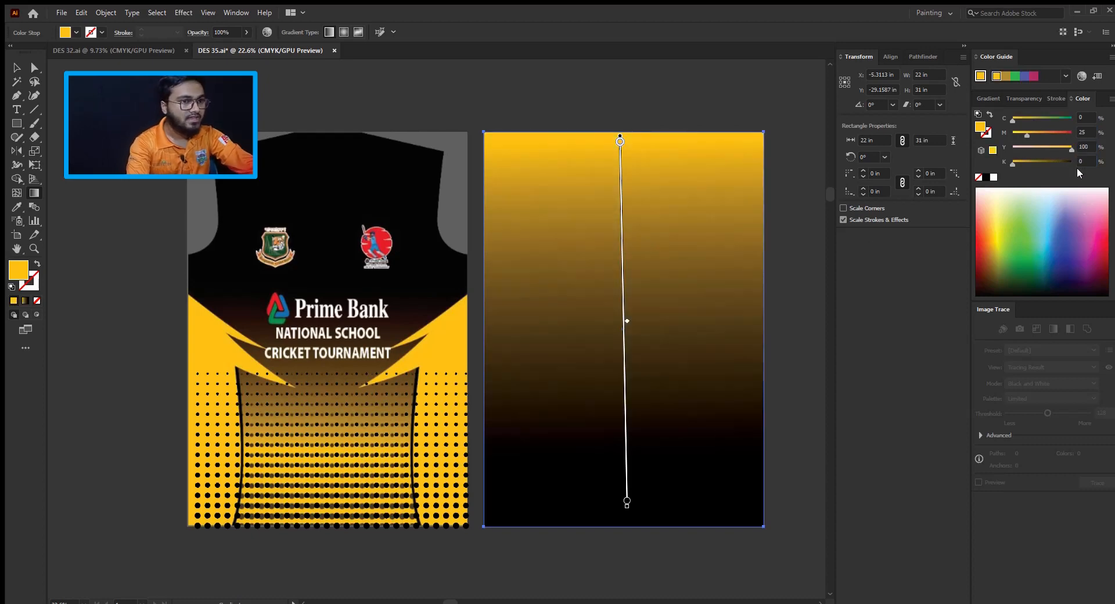
- Reverse the gradient so it runs vertically from black at the top to yellow at the bottom
{"action": "left_click", "coordinate": [987, 99]}
{"action": "left_click", "coordinate": [981, 159]}
{"action": "scroll", "coordinate": [608, 373], "scroll_direction": "down", "scroll_amount": 1}
{"action": "mouse_move", "coordinate": [642, 169]}
{"action": "left_mouse_down"}
{"action": "mouse_move", "coordinate": [635, 325]}
{"action": "mouse_move", "coordinate": [667, 552]}
{"action": "mouse_move", "coordinate": [646, 492]}
{"action": "mouse_move", "coordinate": [648, 433]}
{"action": "left_mouse_up"}
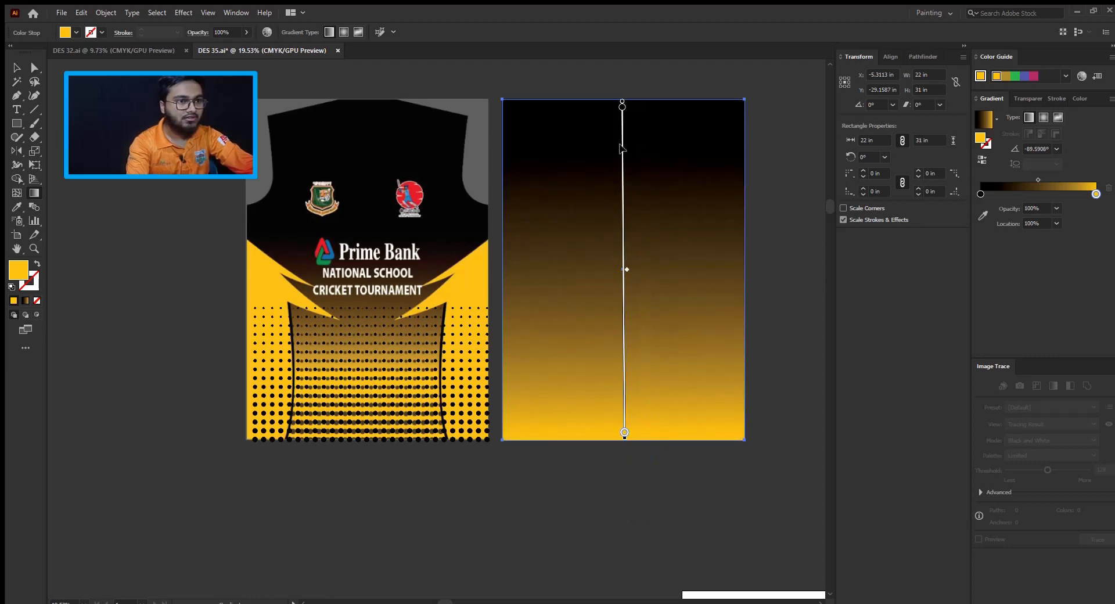
- Move the black gradient stop roughly a quarter of the way down and the yellow stop to about 94%
{"action": "left_click_drag", "start_coordinate": [622, 104], "coordinate": [607, 192]}
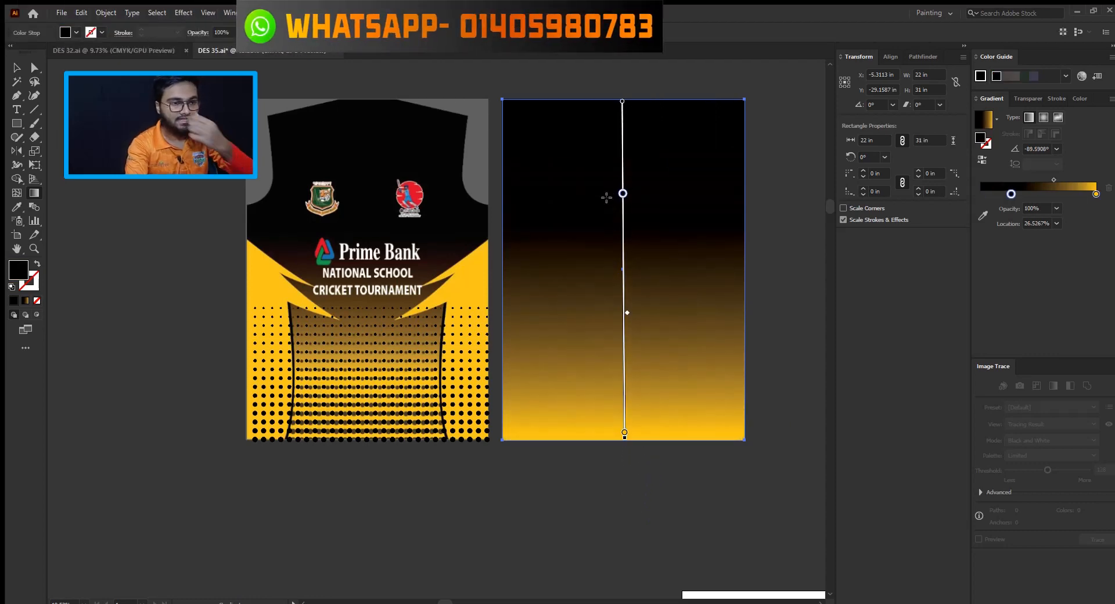
{"action": "mouse_move", "coordinate": [625, 433]}
{"action": "left_mouse_down"}
{"action": "mouse_move", "coordinate": [624, 403]}
{"action": "mouse_move", "coordinate": [624, 432]}
{"action": "left_mouse_up"}
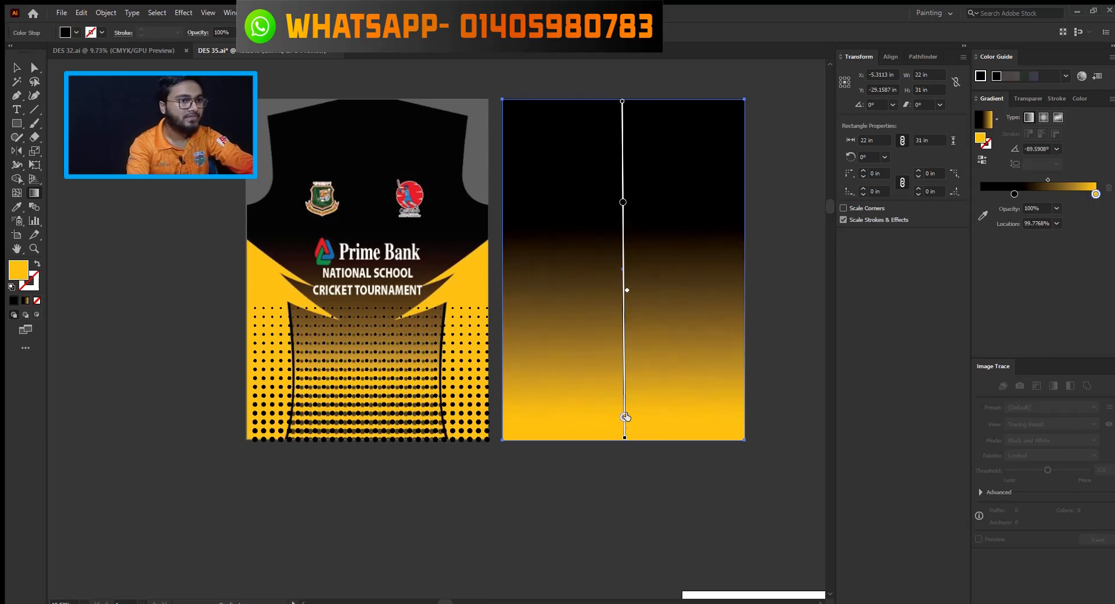
- Place the gradient rectangle exactly over the jersey and send it to the back
{"action": "left_click", "coordinate": [17, 67]}
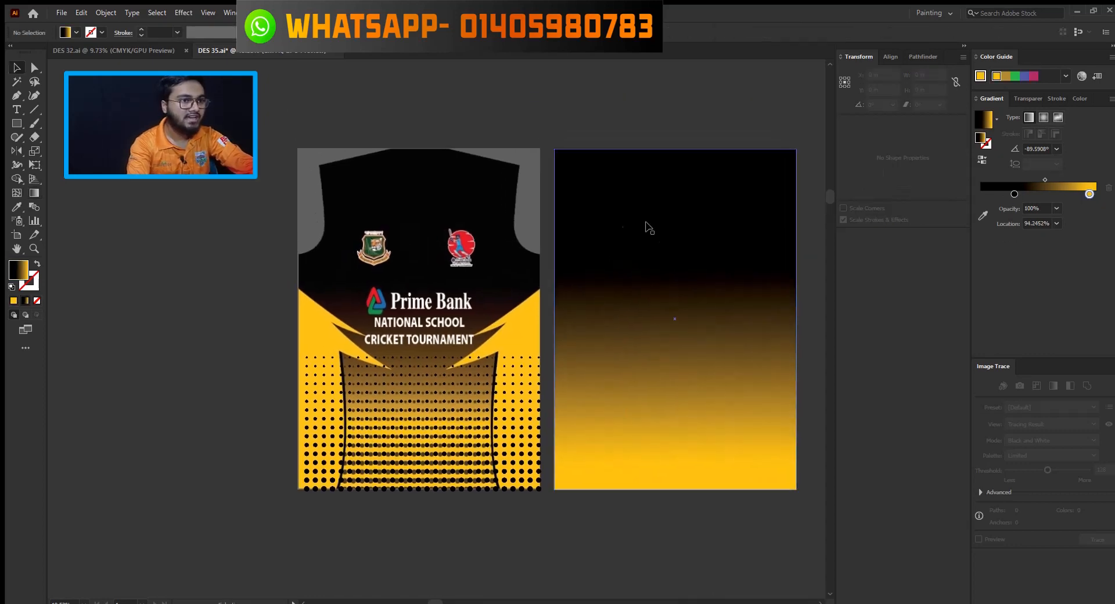
{"action": "left_click_drag", "start_coordinate": [649, 229], "coordinate": [403, 223]}
{"action": "key", "text": "ctrl+shift+bracketleft"}
{"action": "scroll", "coordinate": [612, 360], "scroll_direction": "up", "scroll_amount": 10}
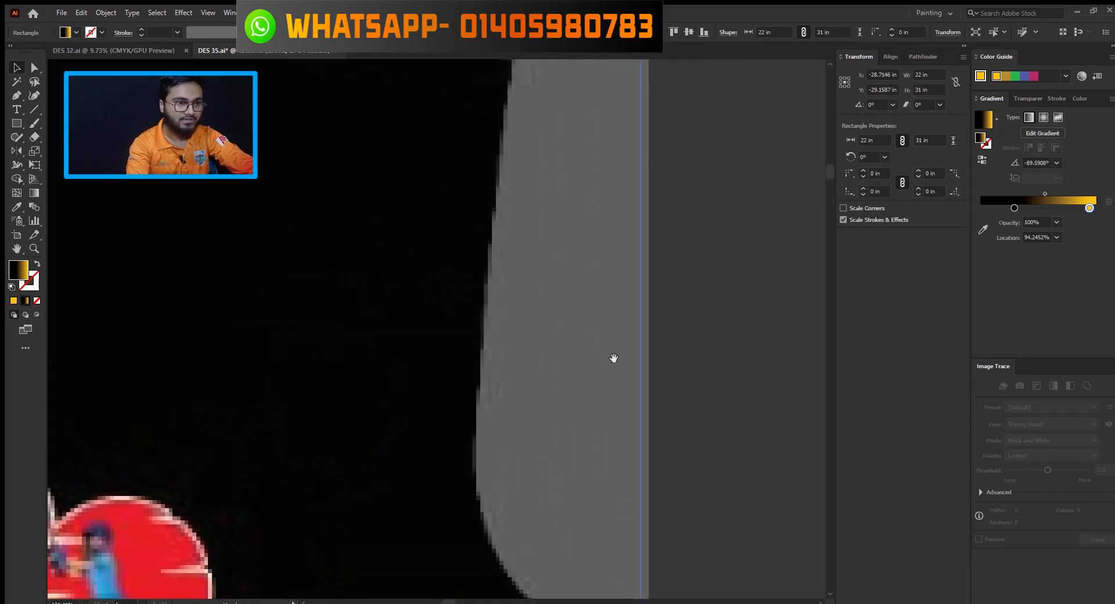
{"action": "scroll", "coordinate": [603, 350], "scroll_direction": "down", "scroll_amount": 10}
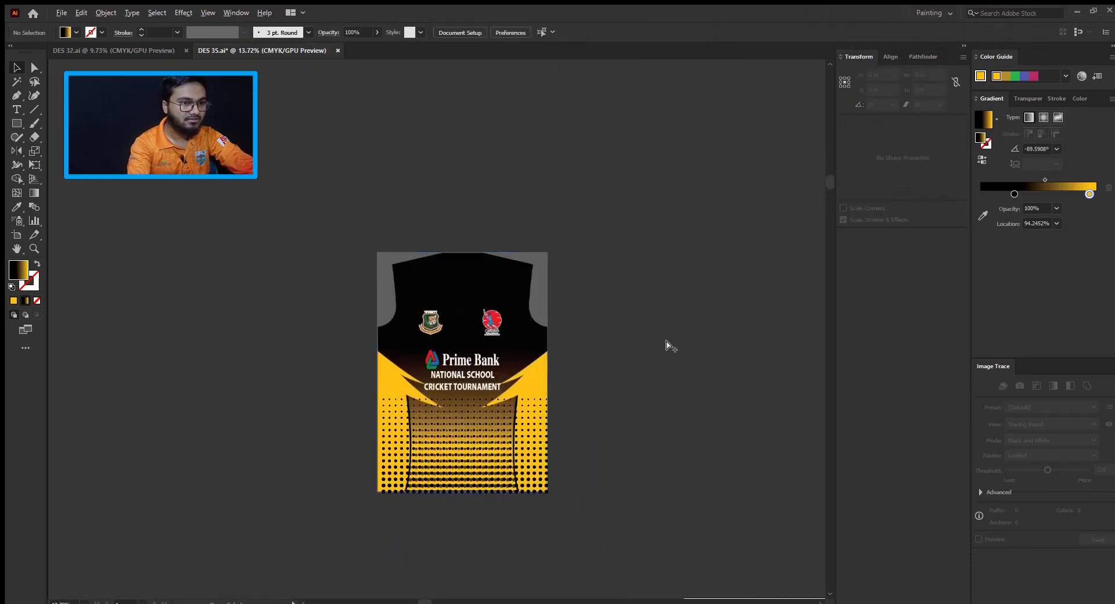
- Move the reference jersey image beside the new artwork, show the hidden side panels and select them
{"action": "left_click_drag", "start_coordinate": [462, 286], "coordinate": [742, 286]}
{"action": "left_click", "coordinate": [360, 396]}
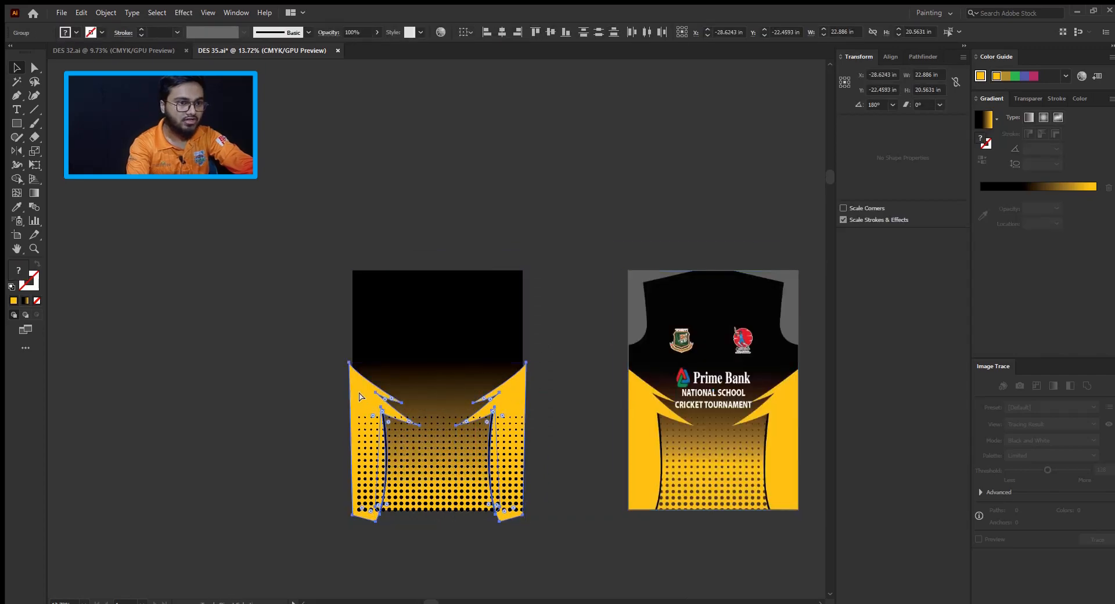
- Move the yellow stop of the background gradient to about 84% and deselect the rectangle
{"action": "scroll", "coordinate": [523, 468], "scroll_direction": "up", "scroll_amount": 4}
{"action": "scroll", "coordinate": [510, 473], "scroll_direction": "down", "scroll_amount": 3}
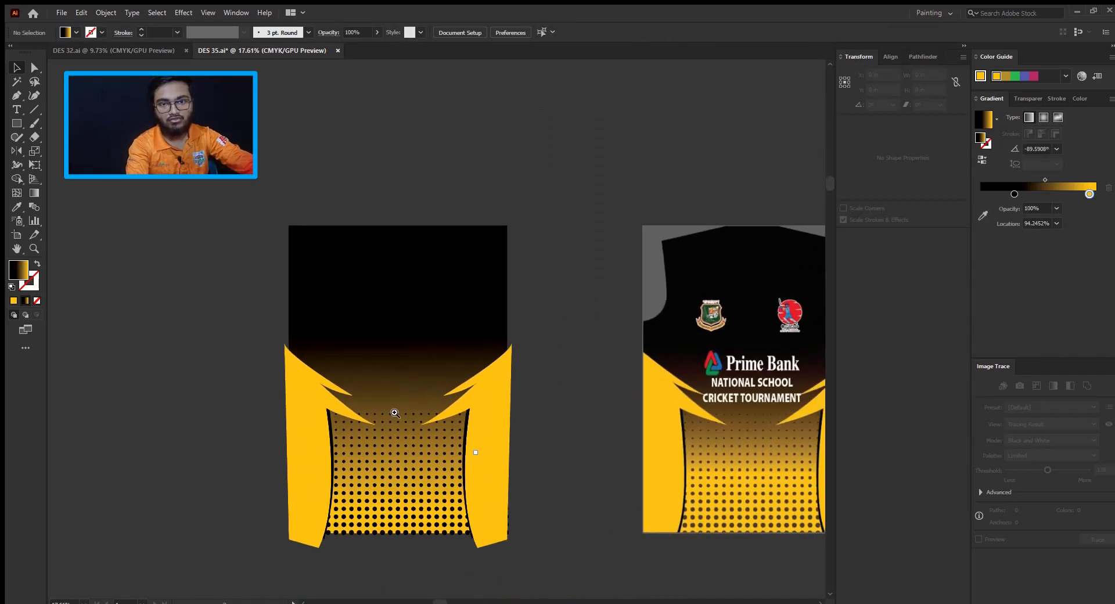
{"action": "left_click", "coordinate": [392, 360]}
{"action": "key", "text": "g"}
{"action": "left_click_drag", "start_coordinate": [399, 513], "coordinate": [398, 485]}
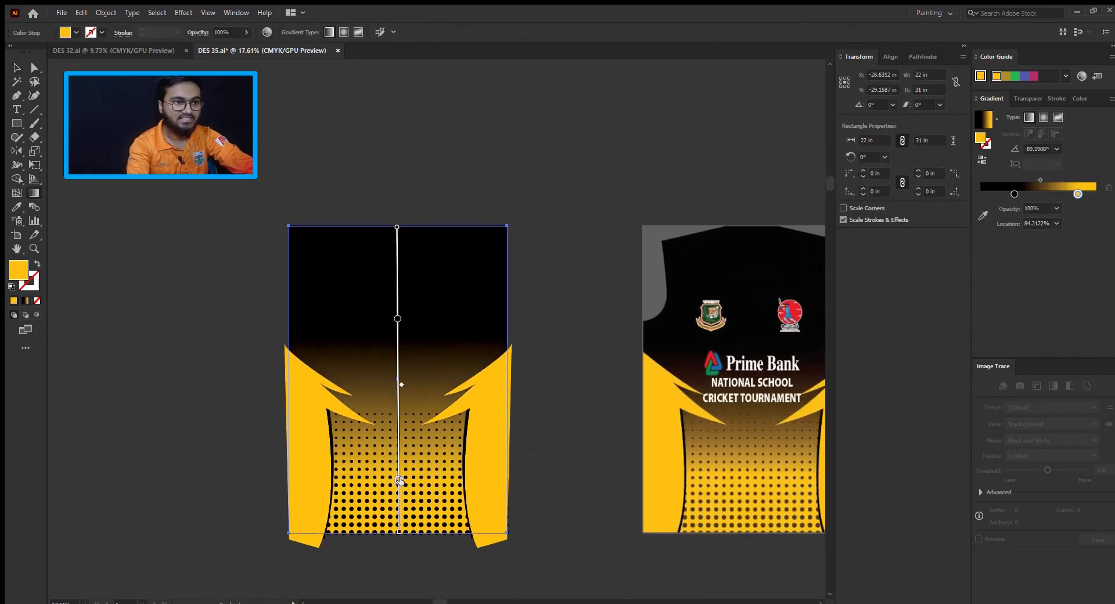
{"action": "left_click", "coordinate": [17, 68]}
{"action": "left_click", "coordinate": [467, 187]}
- Clip the side panels and halftone dots to the gradient rectangle's outline with a clipping mask
{"action": "scroll", "coordinate": [468, 188], "scroll_direction": "up", "scroll_amount": 1}
{"action": "left_click_drag", "start_coordinate": [516, 253], "coordinate": [457, 238]}
{"action": "scroll", "coordinate": [670, 411], "scroll_direction": "up", "scroll_amount": 3}
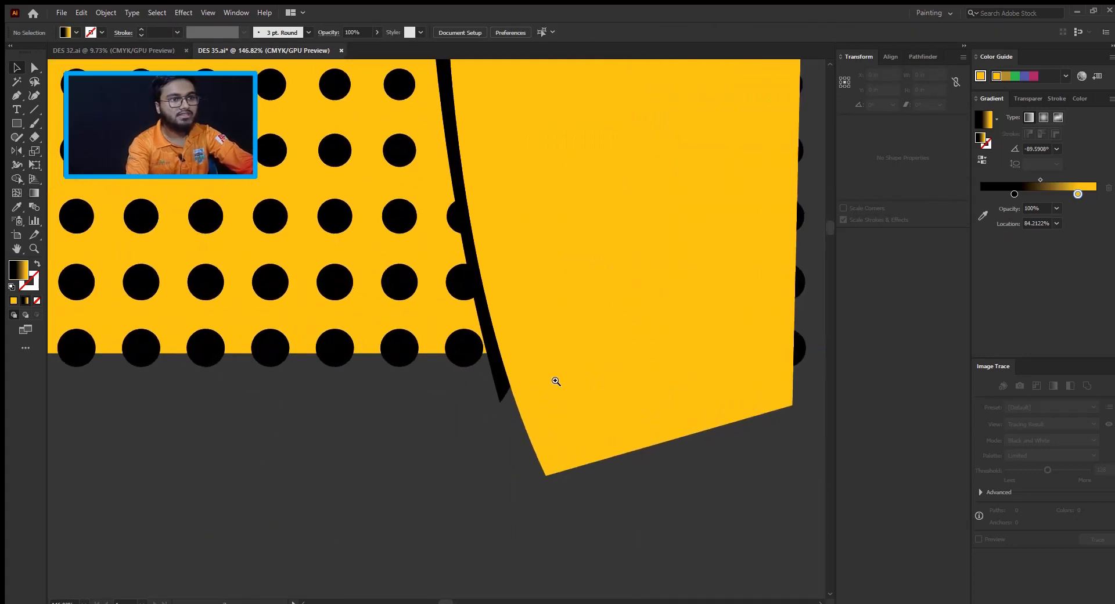
{"action": "scroll", "coordinate": [552, 378], "scroll_direction": "down", "scroll_amount": 4}
{"action": "left_click", "coordinate": [419, 250]}
{"action": "key", "text": "ctrl+shift+]"}
{"action": "left_click_drag", "start_coordinate": [421, 250], "coordinate": [378, 225]}
{"action": "left_click_drag", "start_coordinate": [318, 188], "coordinate": [501, 470]}
{"action": "key", "text": "ctrl+7"}
- Release the clipping mask on the reference jersey image
{"action": "left_click", "coordinate": [502, 460]}
{"action": "left_click_drag", "start_coordinate": [426, 318], "coordinate": [401, 351]}
{"action": "mouse_move", "coordinate": [509, 429]}
{"action": "left_mouse_down"}
{"action": "mouse_move", "coordinate": [535, 430]}
{"action": "mouse_move", "coordinate": [498, 434]}
{"action": "left_mouse_up"}
{"action": "left_click_drag", "start_coordinate": [574, 341], "coordinate": [641, 341]}
{"action": "left_click_drag", "start_coordinate": [687, 402], "coordinate": [622, 403]}
{"action": "key", "text": "ctrl+alt+7"}
{"action": "left_click_drag", "start_coordinate": [656, 331], "coordinate": [481, 367]}
- Copy the orange jersey body and sleeve pieces from SUBLIMATION PATTERN.ai and paste them into DES 35.ai
{"action": "left_click_drag", "start_coordinate": [480, 367], "coordinate": [447, 369]}
{"action": "left_click_drag", "start_coordinate": [526, 386], "coordinate": [582, 379]}
{"action": "left_click_drag", "start_coordinate": [589, 383], "coordinate": [721, 368]}
{"action": "left_click_drag", "start_coordinate": [499, 343], "coordinate": [580, 336]}
{"action": "left_click", "coordinate": [595, 316]}
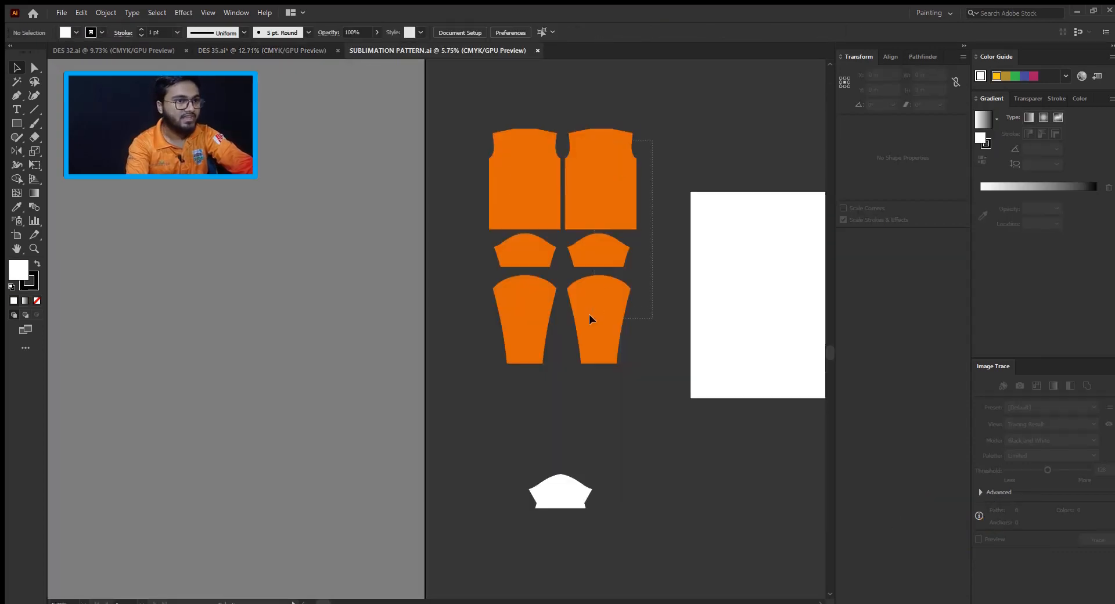
{"action": "left_click", "coordinate": [589, 316]}
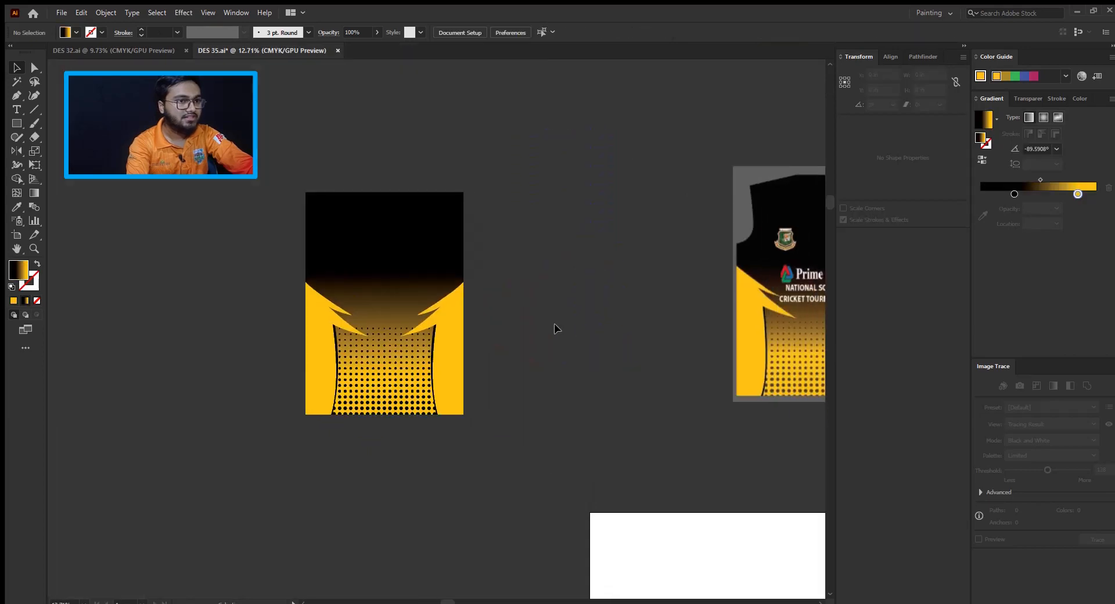
{"action": "key", "text": "ctrl+v"}
{"action": "left_click_drag", "start_coordinate": [526, 320], "coordinate": [631, 276]}
- Centre the body pattern piece on the jersey artwork horizontally and vertically, and clip the artwork to its shape
{"action": "scroll", "coordinate": [631, 276], "scroll_direction": "down", "scroll_amount": 3}
{"action": "left_click_drag", "start_coordinate": [627, 187], "coordinate": [584, 275]}
{"action": "left_click_drag", "start_coordinate": [630, 249], "coordinate": [558, 302]}
{"action": "scroll", "coordinate": [632, 352], "scroll_direction": "up", "scroll_amount": 5}
{"action": "left_click", "coordinate": [502, 31]}
{"action": "left_click", "coordinate": [550, 32]}
{"action": "scroll", "coordinate": [506, 163], "scroll_direction": "down", "scroll_amount": 5}
{"action": "left_click_drag", "start_coordinate": [512, 207], "coordinate": [350, 194]}
{"action": "key", "text": "ctrl+7"}
- Duplicate the clipped jersey body beside the front to serve as the back piece
{"action": "left_click_drag", "start_coordinate": [353, 274], "coordinate": [472, 268]}
{"action": "left_click", "coordinate": [502, 422]}
{"action": "left_click_drag", "start_coordinate": [576, 422], "coordinate": [385, 414]}
{"action": "left_click_drag", "start_coordinate": [262, 432], "coordinate": [458, 406]}
- Fill the short and long sleeve pieces with black sampled from the jersey artwork
{"action": "left_click_drag", "start_coordinate": [442, 392], "coordinate": [338, 457]}
{"action": "scroll", "coordinate": [336, 332], "scroll_direction": "up", "scroll_amount": 5}
{"action": "key", "text": "i"}
{"action": "left_click", "coordinate": [450, 343]}
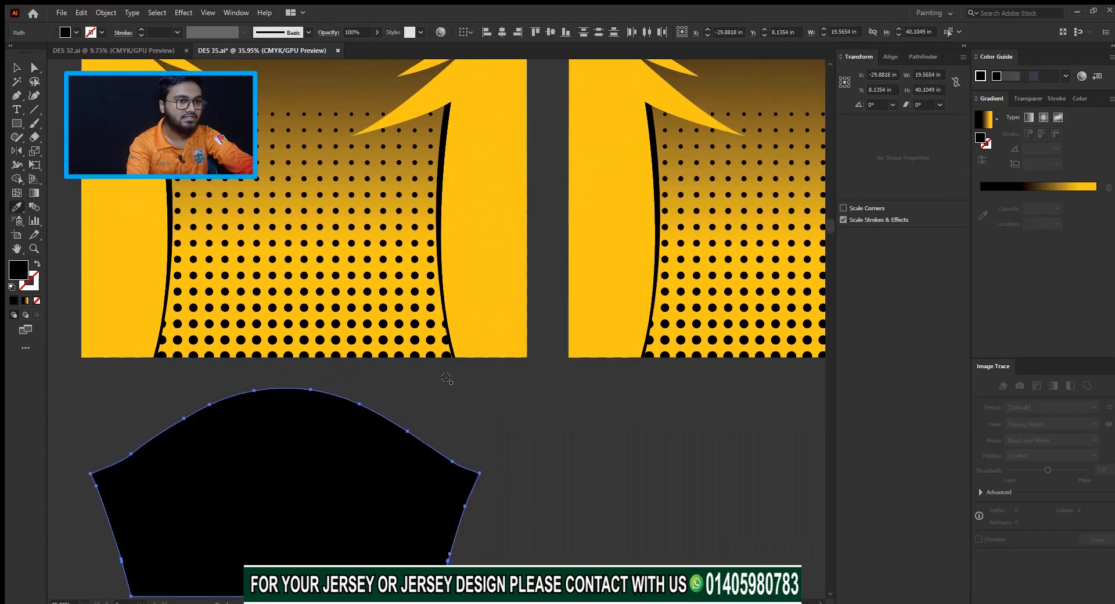
{"action": "key", "text": "v"}
{"action": "scroll", "coordinate": [525, 405], "scroll_direction": "down", "scroll_amount": 8}
{"action": "scroll", "coordinate": [525, 405], "scroll_direction": "up", "scroll_amount": 3}
{"action": "left_click_drag", "start_coordinate": [554, 413], "coordinate": [238, 388]}
{"action": "left_click_drag", "start_coordinate": [198, 425], "coordinate": [532, 430]}
{"action": "scroll", "coordinate": [533, 431], "scroll_direction": "up", "scroll_amount": 6}
{"action": "left_click", "coordinate": [569, 483]}
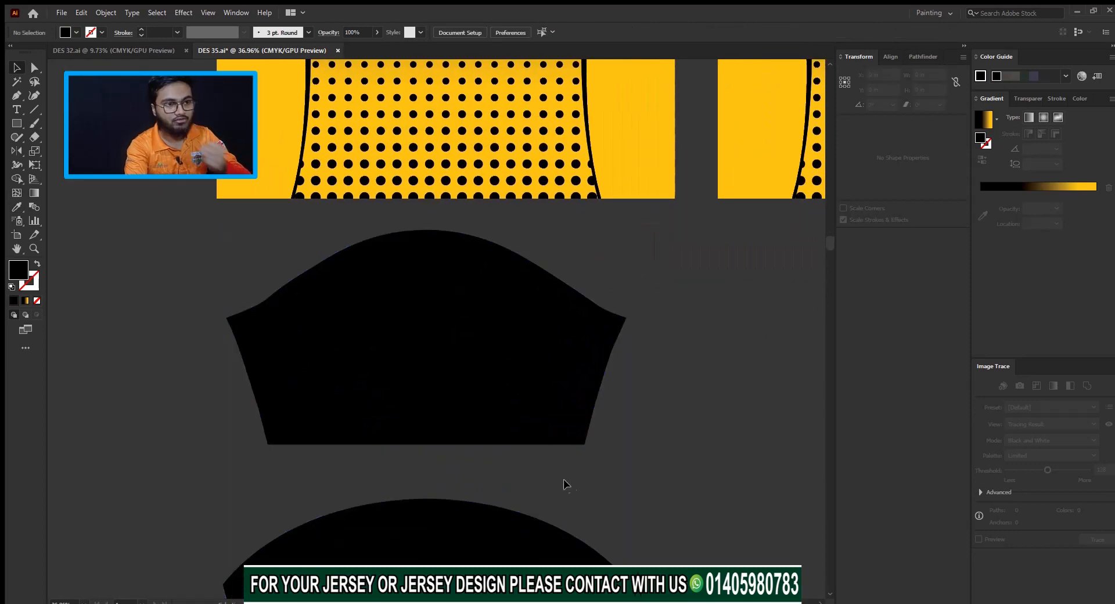
- Add a rectangular band along the short sleeve's lower edge, filled with yellow sampled from the jersey's side panel
{"action": "left_click", "coordinate": [523, 472]}
{"action": "key", "text": "Return"}
{"action": "key", "text": "i"}
{"action": "left_click", "coordinate": [642, 177]}
{"action": "key", "text": "v"}
{"action": "left_click_drag", "start_coordinate": [654, 505], "coordinate": [361, 425]}
{"action": "key", "text": "m"}
- Bring a copy of the short sleeve shape to the front and clip the yellow band to it
{"action": "left_click", "coordinate": [413, 324]}
{"action": "key", "text": "ctrl+c"}
{"action": "key", "text": "ctrl+f"}
{"action": "key", "text": "ctrl+shift+]"}
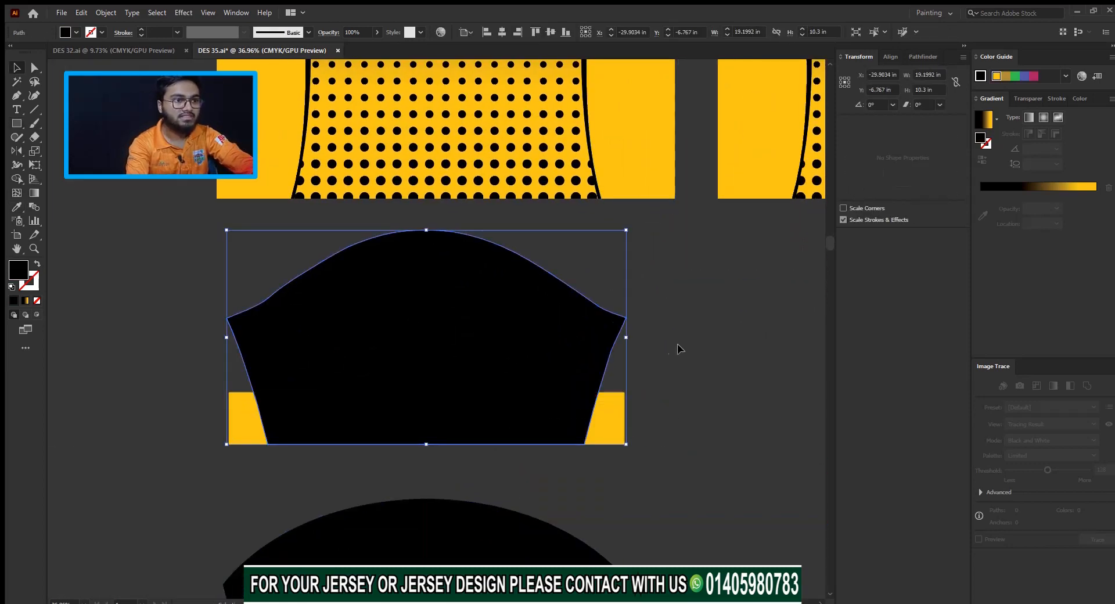
{"action": "left_click", "coordinate": [609, 416], "text": "shift"}
{"action": "key", "text": "ctrl+7"}
- Duplicate the banded short sleeve under the back piece as the second sleeve
{"action": "scroll", "coordinate": [477, 425], "scroll_direction": "down", "scroll_amount": 6}
{"action": "left_click_drag", "start_coordinate": [476, 429], "coordinate": [401, 484]}
{"action": "scroll", "coordinate": [401, 484], "scroll_direction": "up", "scroll_amount": 2}
{"action": "left_click_drag", "start_coordinate": [445, 374], "coordinate": [413, 448]}
{"action": "left_click_drag", "start_coordinate": [331, 426], "coordinate": [594, 424]}
{"action": "left_click_drag", "start_coordinate": [522, 291], "coordinate": [587, 493]}
- Draw a black rectangular collar strip and place it centred above the front and back body pieces
{"action": "scroll", "coordinate": [587, 494], "scroll_direction": "up", "scroll_amount": 4}
{"action": "left_click_drag", "start_coordinate": [261, 303], "coordinate": [577, 351]}
{"action": "scroll", "coordinate": [603, 403], "scroll_direction": "down", "scroll_amount": 4}
{"action": "key", "text": "v"}
{"action": "left_click", "coordinate": [783, 380]}
{"action": "scroll", "coordinate": [729, 426], "scroll_direction": "down", "scroll_amount": 1}
{"action": "left_click_drag", "start_coordinate": [730, 426], "coordinate": [721, 369]}
{"action": "left_click_drag", "start_coordinate": [721, 369], "coordinate": [632, 506]}
{"action": "left_click", "coordinate": [650, 197]}
{"action": "left_click_drag", "start_coordinate": [645, 275], "coordinate": [527, 224]}
{"action": "scroll", "coordinate": [621, 219], "scroll_direction": "up", "scroll_amount": 5}
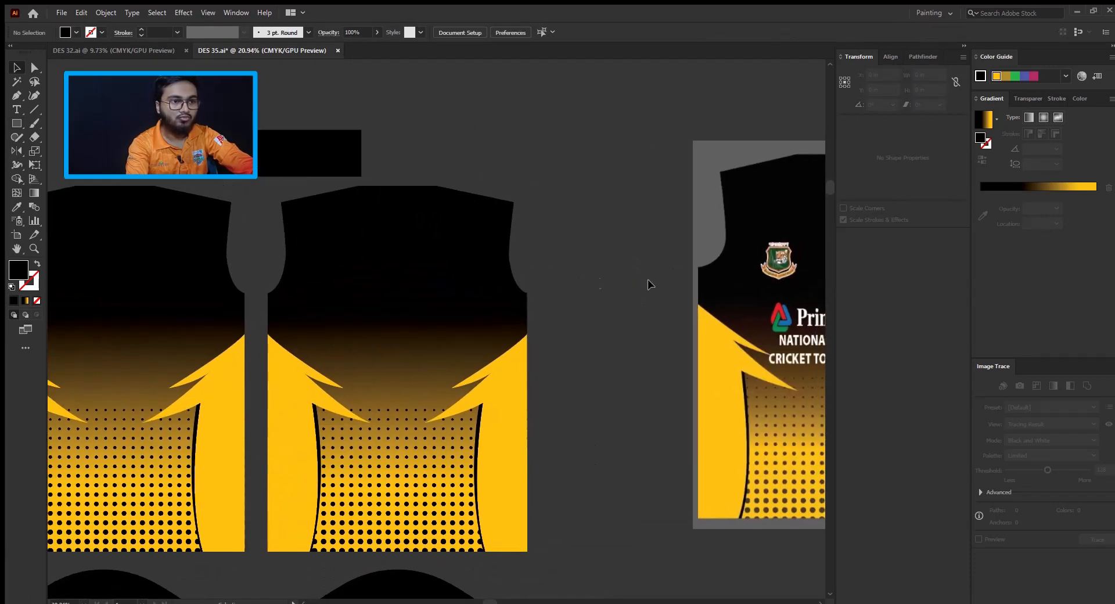
- Add the player's name in capitals as a text object beside the back piece
{"action": "key", "text": "t"}
{"action": "left_click", "coordinate": [581, 246]}
{"action": "left_click_drag", "start_coordinate": [596, 251], "coordinate": [686, 266]}
{"action": "double_click", "coordinate": [685, 266]}
{"action": "key", "text": "ctrl+a"}
{"action": "type", "text": "SABBIR"}
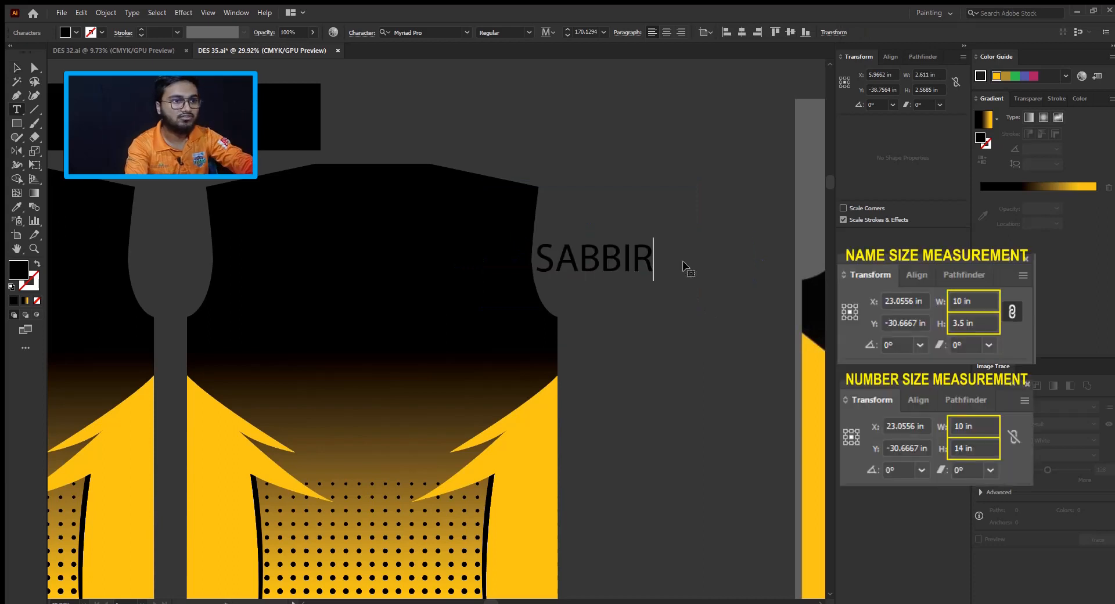
{"action": "left_click", "coordinate": [20, 67]}
{"action": "key", "text": "Return"}
- Centre-align the player name text, fill it with white and set its font to Avega
{"action": "left_click", "coordinate": [667, 33]}
{"action": "mouse_move", "coordinate": [588, 258]}
{"action": "left_mouse_down"}
{"action": "mouse_move", "coordinate": [638, 254]}
{"action": "mouse_move", "coordinate": [427, 270]}
{"action": "mouse_move", "coordinate": [571, 263]}
{"action": "left_mouse_up"}
{"action": "left_click", "coordinate": [1075, 98]}
{"action": "left_click", "coordinate": [992, 177]}
{"action": "left_click", "coordinate": [433, 37]}
{"action": "type", "text": "AVEGA"}
{"action": "key", "text": "Return"}
- Set the player name to 10 in wide and 3.5 in high and place it on the upper back
{"action": "type", "text": "10"}
{"action": "key", "text": "Tab"}
{"action": "type", "text": "3.5"}
{"action": "key", "text": "Return"}
{"action": "left_click_drag", "start_coordinate": [554, 261], "coordinate": [624, 321]}
{"action": "scroll", "coordinate": [633, 317], "scroll_direction": "up", "scroll_amount": 3}
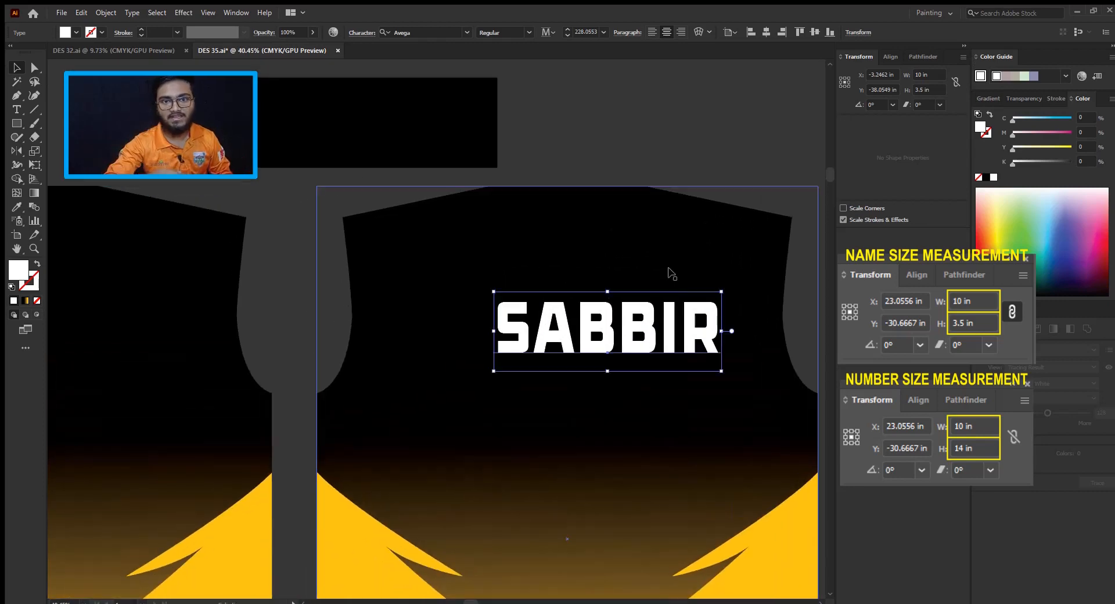
- Place a white spacing square at the back's neckline and position the player name directly below it
{"action": "left_click", "coordinate": [631, 216]}
{"action": "key", "text": "Return"}
{"action": "key", "text": "v"}
{"action": "left_click_drag", "start_coordinate": [687, 256], "coordinate": [585, 226]}
{"action": "scroll", "coordinate": [585, 244], "scroll_direction": "up", "scroll_amount": 2}
{"action": "left_click_drag", "start_coordinate": [668, 271], "coordinate": [640, 279]}
{"action": "scroll", "coordinate": [633, 270], "scroll_direction": "down", "scroll_amount": 4}
- Duplicate the player name lower on the back and replace its text with 99
{"action": "left_click_drag", "start_coordinate": [610, 219], "coordinate": [609, 301]}
{"action": "double_click", "coordinate": [607, 300]}
{"action": "type", "text": "16"}
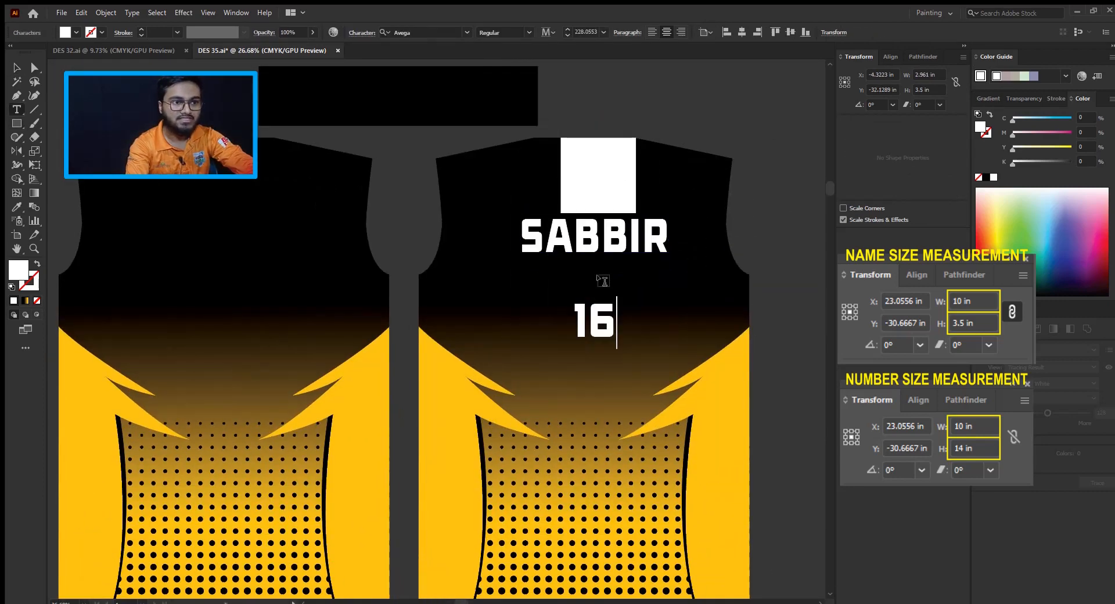
{"action": "key", "text": "Escape"}
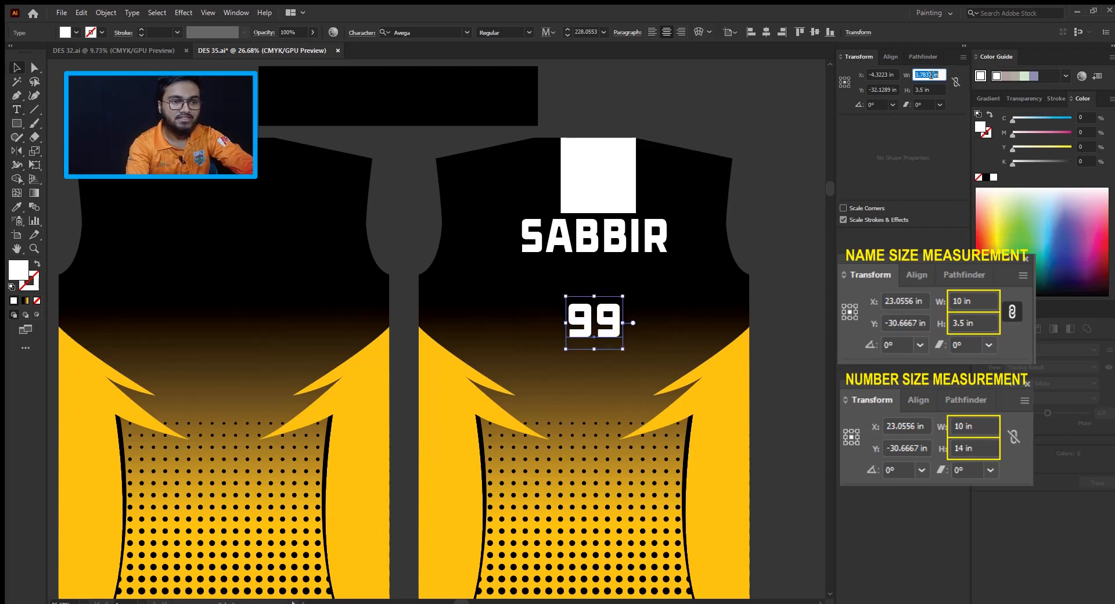
- Set the number 99 to 10 in wide and 14 in high and position it below the player name
{"action": "type", "text": "10"}
{"action": "key", "text": "Tab"}
{"action": "type", "text": "14"}
{"action": "key", "text": "Return"}
{"action": "left_click", "coordinate": [668, 351]}
{"action": "left_click_drag", "start_coordinate": [657, 367], "coordinate": [649, 348]}
- Delete the white spacing square above the player name
{"action": "left_click", "coordinate": [597, 205]}
{"action": "key", "text": "Delete"}
{"action": "scroll", "coordinate": [675, 234], "scroll_direction": "down", "scroll_amount": 3}
{"action": "left_click_drag", "start_coordinate": [719, 252], "coordinate": [690, 256]}
{"action": "left_click_drag", "start_coordinate": [564, 394], "coordinate": [570, 394]}
{"action": "left_click", "coordinate": [627, 200]}
{"action": "left_click", "coordinate": [625, 168]}
{"action": "scroll", "coordinate": [624, 169], "scroll_direction": "down", "scroll_amount": 3}
{"action": "left_click_drag", "start_coordinate": [698, 261], "coordinate": [628, 246]}
{"action": "scroll", "coordinate": [437, 454], "scroll_direction": "up", "scroll_amount": 2}
- Paste a copy of the yellow sleeve band and place it across the long sleeve's cuff
{"action": "left_click_drag", "start_coordinate": [437, 453], "coordinate": [495, 378]}
{"action": "left_click", "coordinate": [443, 302]}
{"action": "scroll", "coordinate": [469, 559], "scroll_direction": "up", "scroll_amount": 3}
{"action": "left_click_drag", "start_coordinate": [469, 559], "coordinate": [551, 384]}
{"action": "key", "text": "ctrl+v"}
{"action": "left_click_drag", "start_coordinate": [524, 330], "coordinate": [531, 399]}
- Clip the yellow cuff band to a copy of the long sleeve shape and duplicate the finished sleeve beside it
{"action": "scroll", "coordinate": [541, 482], "scroll_direction": "down", "scroll_amount": 3}
{"action": "left_click", "coordinate": [502, 347]}
{"action": "key", "text": "ctrl+c"}
{"action": "key", "text": "ctrl+f"}
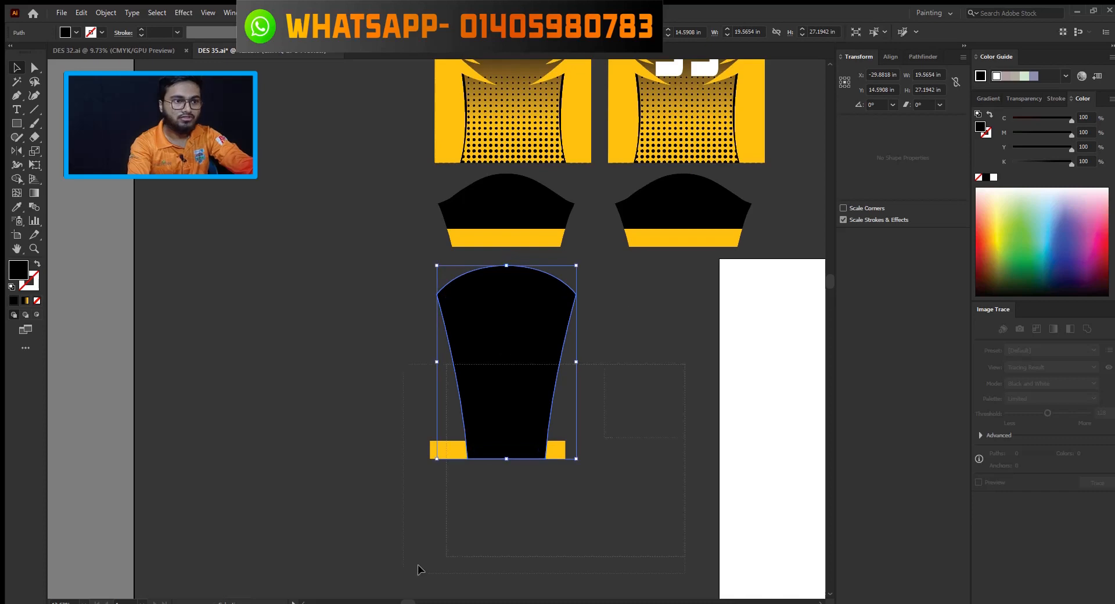
{"action": "left_click_drag", "start_coordinate": [583, 434], "coordinate": [393, 538]}
{"action": "key", "text": "ctrl+7"}
{"action": "left_click_drag", "start_coordinate": [545, 333], "coordinate": [468, 378]}
{"action": "left_click_drag", "start_coordinate": [468, 377], "coordinate": [648, 377]}
- Hide the artboards and bring the complete set of jersey pieces into view
{"action": "scroll", "coordinate": [618, 297], "scroll_direction": "down", "scroll_amount": 3}
{"action": "left_click_drag", "start_coordinate": [618, 297], "coordinate": [659, 375]}
{"action": "left_click_drag", "start_coordinate": [495, 117], "coordinate": [667, 453]}
{"action": "left_click_drag", "start_coordinate": [667, 454], "coordinate": [597, 431]}
{"action": "key", "text": "ctrl+shift+h"}
{"action": "left_click", "coordinate": [720, 437]}
{"action": "left_click_drag", "start_coordinate": [575, 255], "coordinate": [605, 342]}
{"action": "scroll", "coordinate": [566, 261], "scroll_direction": "up", "scroll_amount": 4}
{"action": "scroll", "coordinate": [592, 250], "scroll_direction": "down", "scroll_amount": 3}
{"action": "left_click_drag", "start_coordinate": [617, 393], "coordinate": [577, 319]}
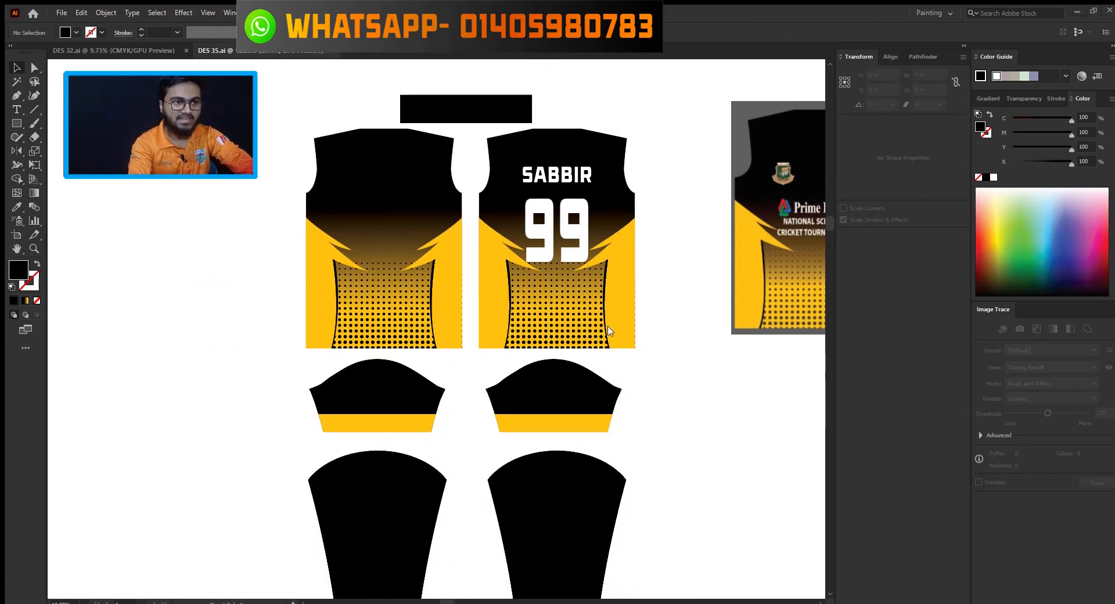
- Paste the 2023 Cricket logo image into the document on the empty area beside the jersey pieces
{"action": "scroll", "coordinate": [553, 391], "scroll_direction": "up", "scroll_amount": 4}
{"action": "scroll", "coordinate": [627, 448], "scroll_direction": "down", "scroll_amount": 4}
{"action": "left_click_drag", "start_coordinate": [627, 447], "coordinate": [591, 434]}
{"action": "scroll", "coordinate": [567, 458], "scroll_direction": "up", "scroll_amount": 6}
{"action": "key", "text": "ctrl+v"}
{"action": "left_click_drag", "start_coordinate": [492, 423], "coordinate": [442, 423]}
{"action": "left_click_drag", "start_coordinate": [391, 321], "coordinate": [749, 298]}
{"action": "left_click_drag", "start_coordinate": [749, 298], "coordinate": [648, 357]}
{"action": "left_click_drag", "start_coordinate": [719, 365], "coordinate": [364, 383]}
{"action": "scroll", "coordinate": [364, 383], "scroll_direction": "up", "scroll_amount": 5}
{"action": "left_click_drag", "start_coordinate": [168, 412], "coordinate": [453, 372]}
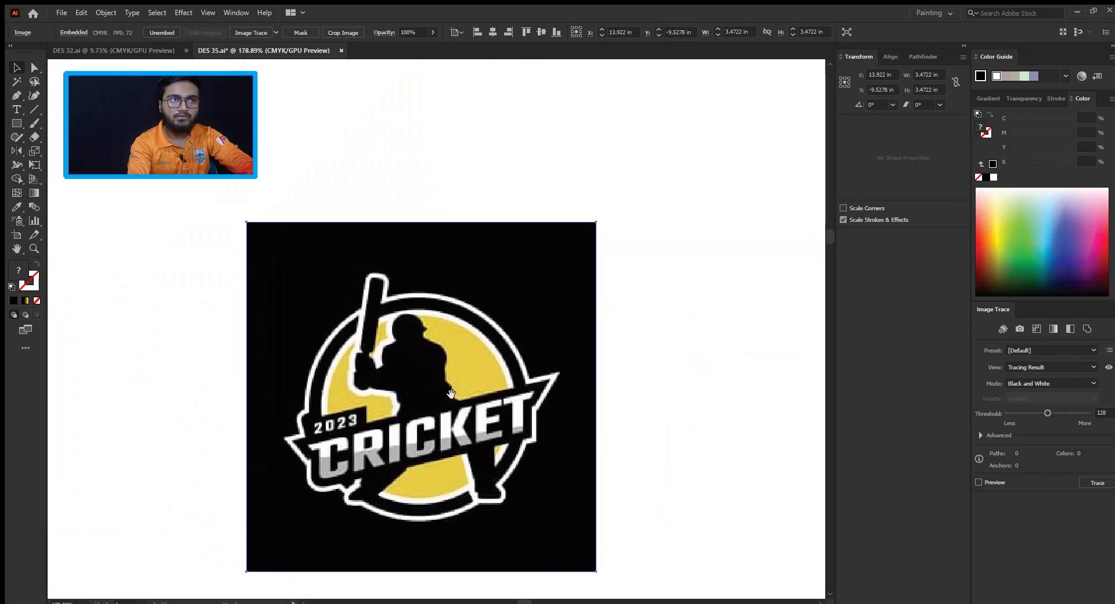
- Draw a circle around the cricket emblem and clip the black-backed logo image to it
{"action": "left_click_drag", "start_coordinate": [365, 301], "coordinate": [564, 541]}
{"action": "key", "text": "v"}
{"action": "left_click", "coordinate": [574, 557], "text": "shift"}
{"action": "key", "text": "ctrl+7"}
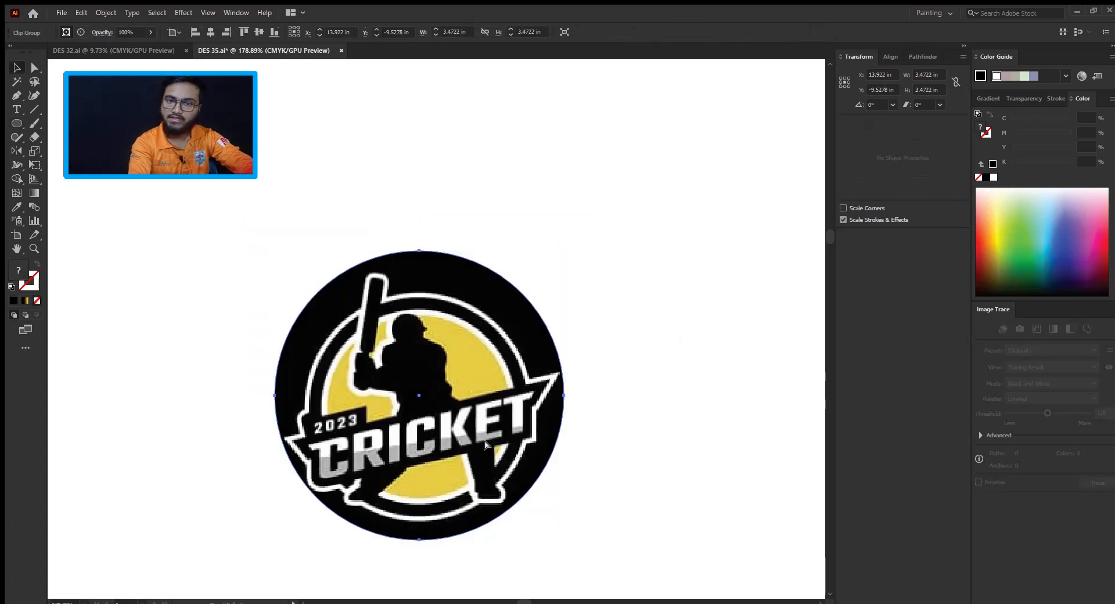
- Place the round cricket logo on the short sleeve below the back piece and scale it proportionally to 3 in
{"action": "scroll", "coordinate": [581, 378], "scroll_direction": "down", "scroll_amount": 6}
{"action": "left_click_drag", "start_coordinate": [639, 372], "coordinate": [226, 418]}
{"action": "scroll", "coordinate": [225, 418], "scroll_direction": "up", "scroll_amount": 3}
{"action": "left_click", "coordinate": [955, 82]}
{"action": "double_click", "coordinate": [923, 90]}
{"action": "type", "text": "3"}
{"action": "key", "text": "Return"}
{"action": "scroll", "coordinate": [380, 345], "scroll_direction": "up", "scroll_amount": 4}
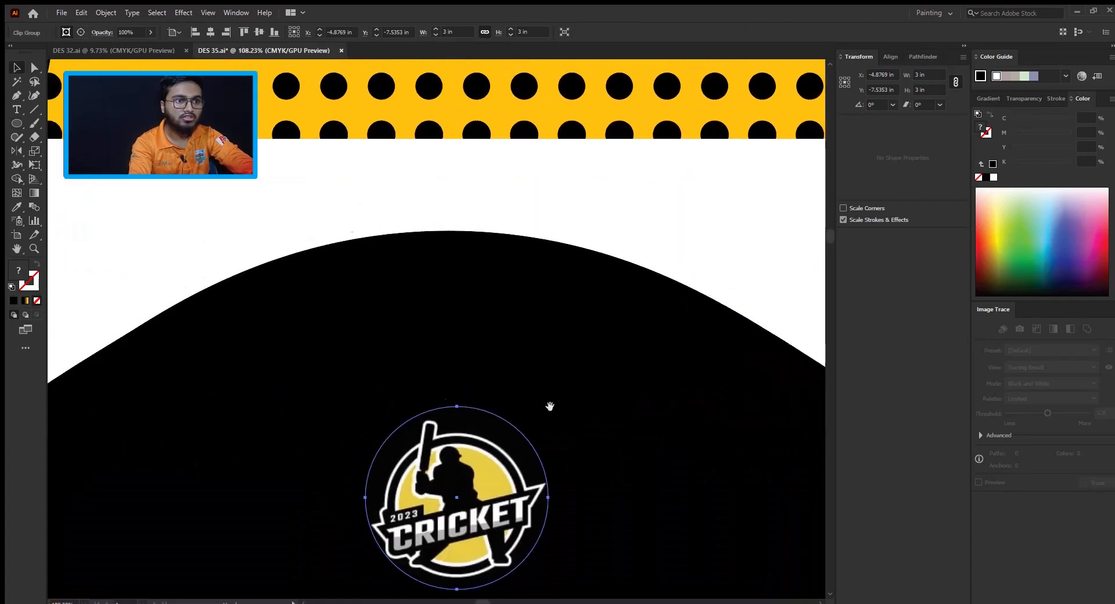
- Space the logo from the short sleeve's top curve with a temporary 3 by 3 in green square, and delete the square
{"action": "key", "text": "m"}
{"action": "left_click", "coordinate": [509, 340]}
{"action": "key", "text": "Return"}
{"action": "left_click", "coordinate": [1029, 165]}
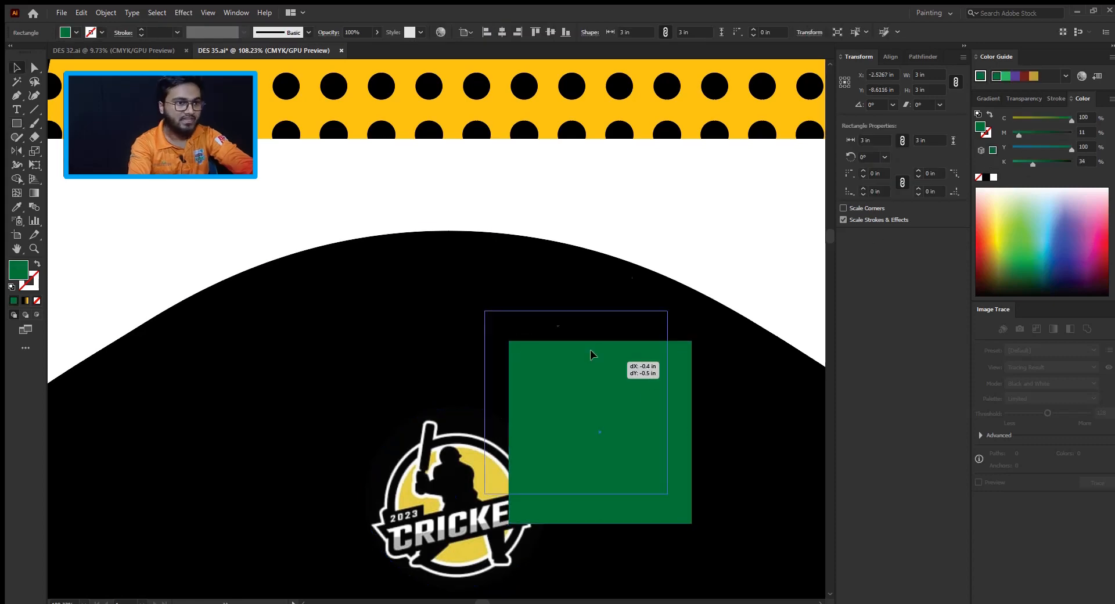
{"action": "left_click_drag", "start_coordinate": [620, 382], "coordinate": [491, 281]}
{"action": "scroll", "coordinate": [491, 281], "scroll_direction": "down", "scroll_amount": 3}
{"action": "left_click", "coordinate": [536, 340]}
{"action": "left_click", "coordinate": [545, 201]}
{"action": "key", "text": "Delete"}
{"action": "scroll", "coordinate": [589, 255], "scroll_direction": "down", "scroll_amount": 5}
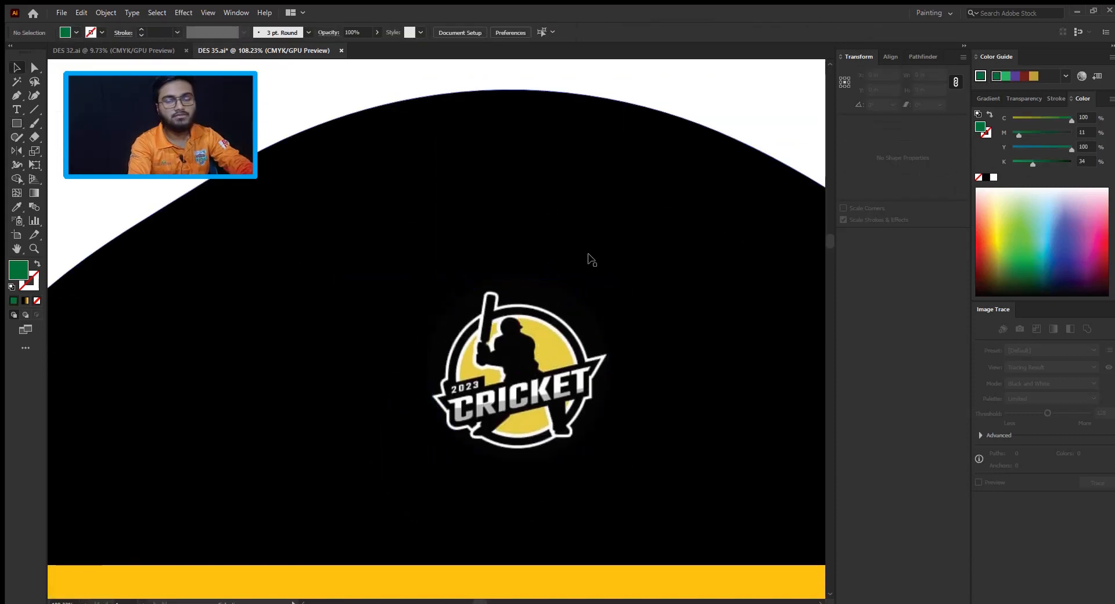
- Paste the Prime Bank National School Cricket Tournament logo image and place it on the chest of the front piece
{"action": "left_click", "coordinate": [542, 303]}
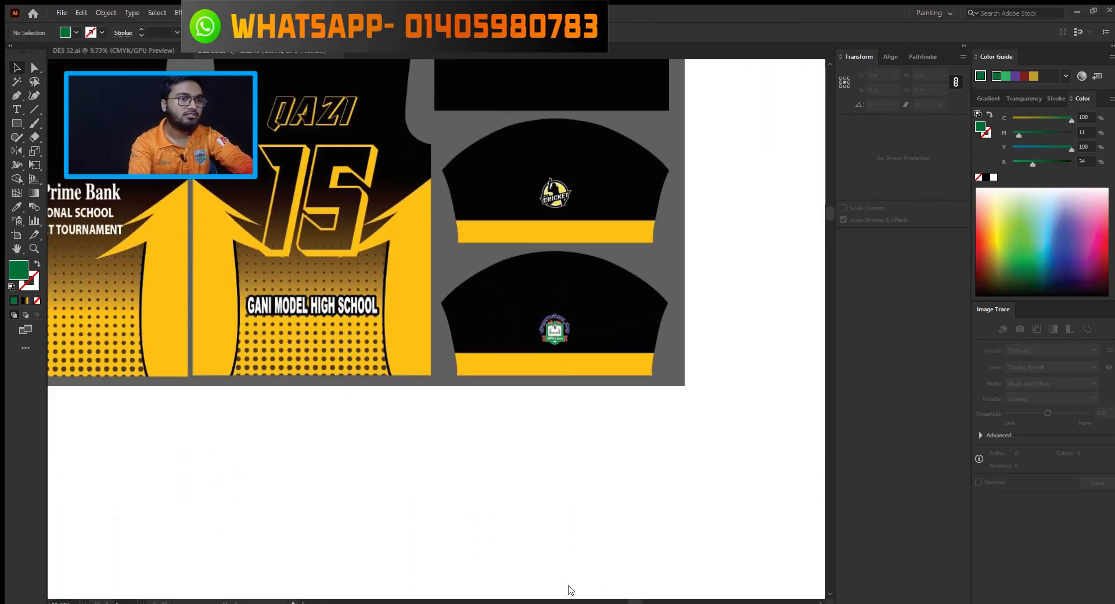
{"action": "key", "text": "m"}
{"action": "left_click_drag", "start_coordinate": [691, 260], "coordinate": [735, 324]}
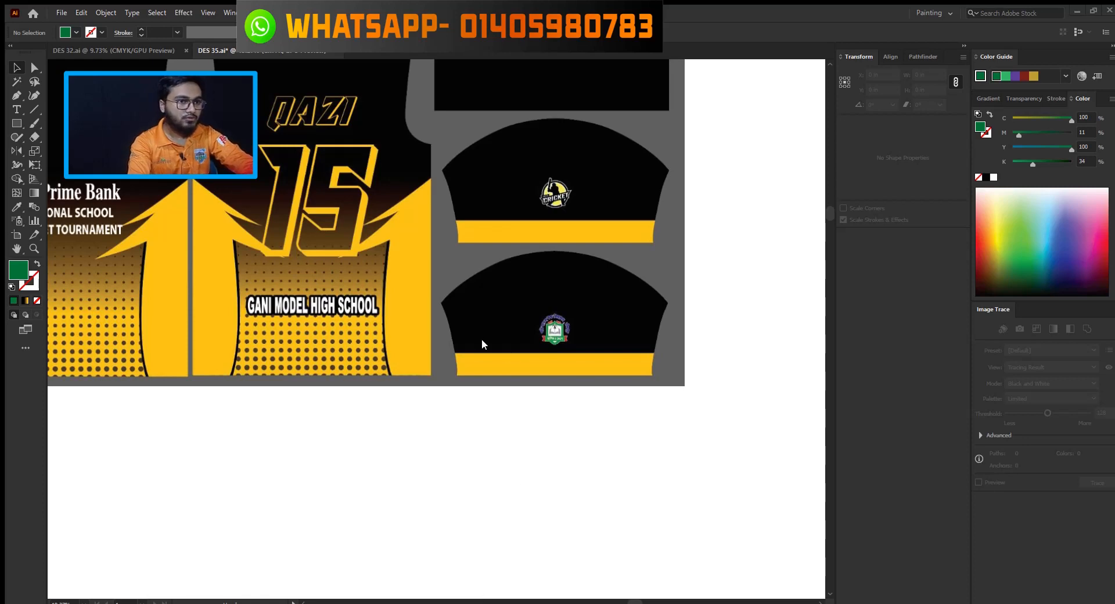
{"action": "left_click_drag", "start_coordinate": [393, 333], "coordinate": [642, 422]}
{"action": "left_click_drag", "start_coordinate": [369, 537], "coordinate": [412, 527]}
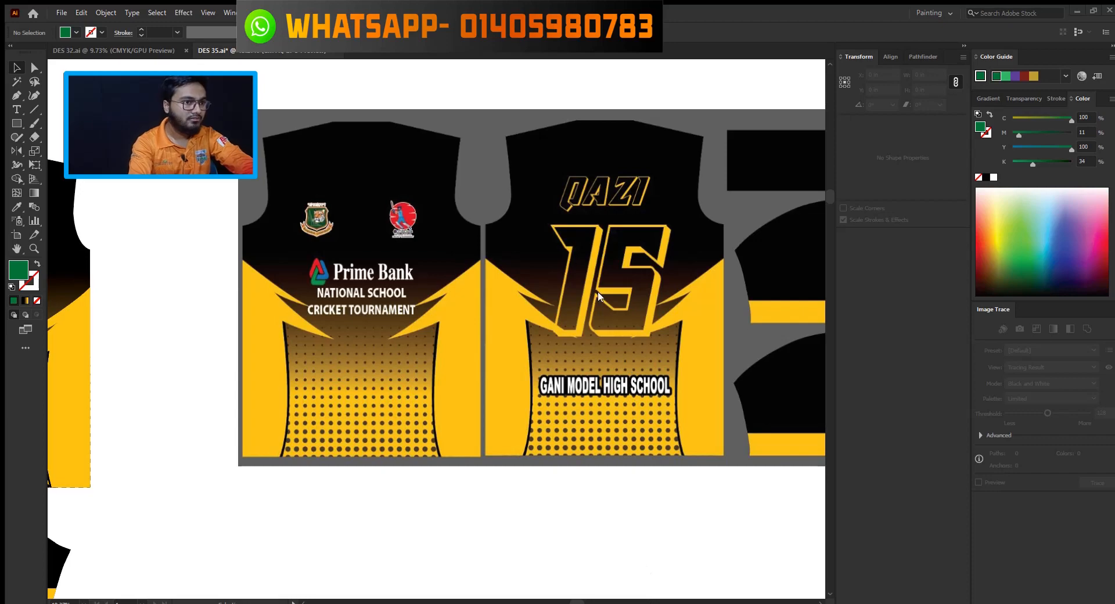
{"action": "left_click_drag", "start_coordinate": [165, 414], "coordinate": [807, 467]}
{"action": "scroll", "coordinate": [447, 318], "scroll_direction": "up", "scroll_amount": 3}
{"action": "left_click_drag", "start_coordinate": [447, 319], "coordinate": [566, 371]}
{"action": "key", "text": "ctrl+v"}
{"action": "left_click_drag", "start_coordinate": [480, 344], "coordinate": [390, 321]}
{"action": "left_click_drag", "start_coordinate": [760, 321], "coordinate": [561, 292]}
{"action": "left_click_drag", "start_coordinate": [290, 261], "coordinate": [359, 335]}
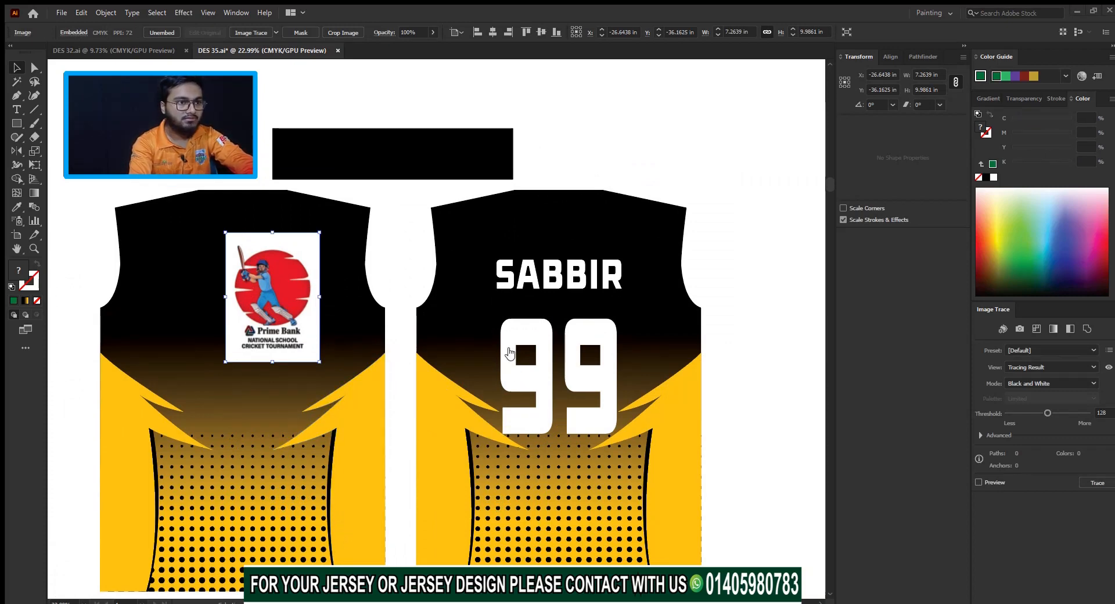
- Bring in the background-free version of the tournament logo beside the jersey pieces and embed the image
{"action": "left_click_drag", "start_coordinate": [409, 598], "coordinate": [408, 334]}
{"action": "left_click_drag", "start_coordinate": [408, 335], "coordinate": [542, 363]}
{"action": "left_click_drag", "start_coordinate": [471, 337], "coordinate": [543, 343]}
{"action": "left_click_drag", "start_coordinate": [393, 318], "coordinate": [266, 316]}
{"action": "left_click_drag", "start_coordinate": [580, 358], "coordinate": [423, 307]}
{"action": "mouse_move", "coordinate": [424, 319]}
{"action": "left_mouse_down"}
{"action": "mouse_move", "coordinate": [545, 387]}
{"action": "mouse_move", "coordinate": [421, 323]}
{"action": "left_mouse_up"}
{"action": "left_click_drag", "start_coordinate": [776, 313], "coordinate": [428, 366]}
{"action": "left_click_drag", "start_coordinate": [579, 362], "coordinate": [559, 378]}
{"action": "left_click_drag", "start_coordinate": [448, 378], "coordinate": [755, 380]}
{"action": "mouse_move", "coordinate": [376, 385]}
{"action": "left_mouse_down"}
{"action": "mouse_move", "coordinate": [690, 386]}
{"action": "mouse_move", "coordinate": [372, 376]}
{"action": "left_mouse_up"}
{"action": "left_click_drag", "start_coordinate": [375, 382], "coordinate": [486, 489]}
{"action": "left_click", "coordinate": [237, 32]}
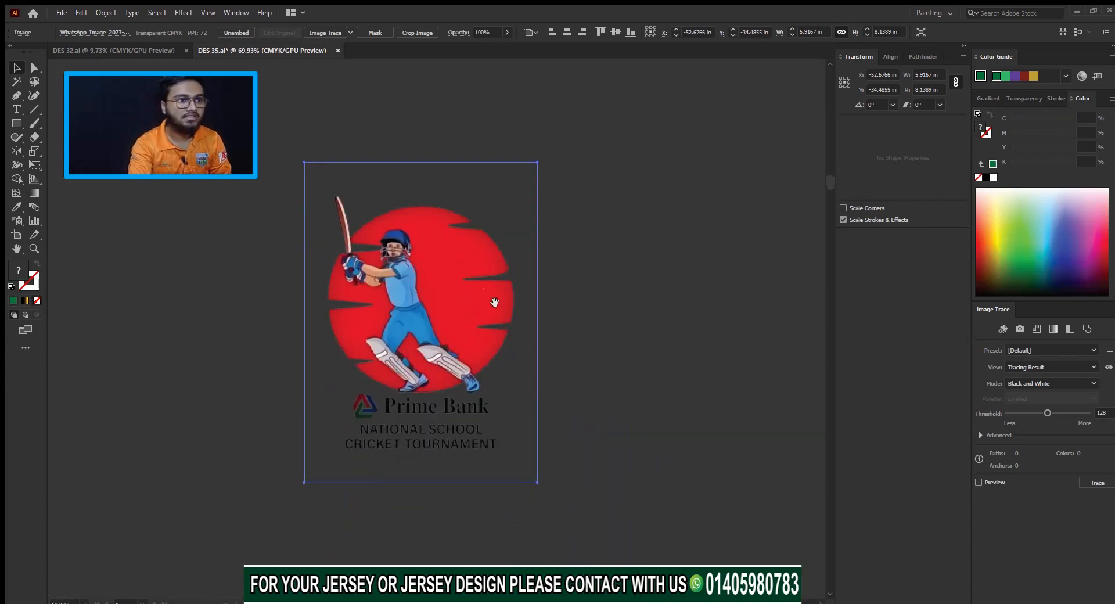
- Add a white rectangle of about 4.13 by 1.56 in behind the Prime Bank tournament text and group it with the logo
{"action": "scroll", "coordinate": [505, 303], "scroll_direction": "up", "scroll_amount": 5}
{"action": "scroll", "coordinate": [343, 405], "scroll_direction": "up", "scroll_amount": 1}
{"action": "mouse_move", "coordinate": [259, 379]}
{"action": "left_mouse_down"}
{"action": "mouse_move", "coordinate": [510, 494]}
{"action": "mouse_move", "coordinate": [594, 504]}
{"action": "left_mouse_up"}
{"action": "left_click", "coordinate": [993, 177]}
{"action": "key", "text": "ctrl+bracketleft"}
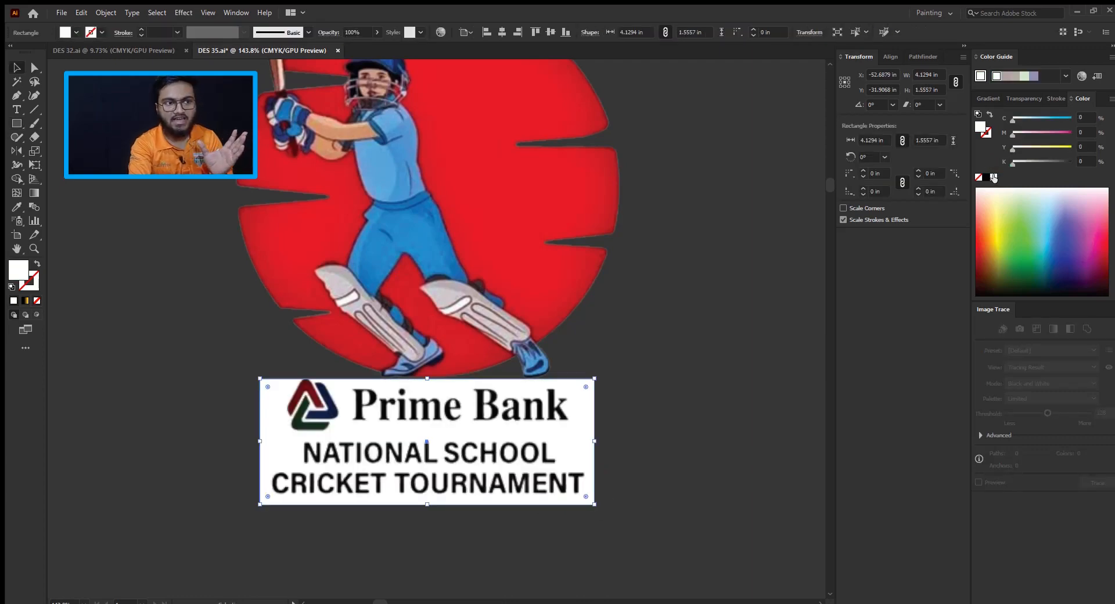
{"action": "scroll", "coordinate": [455, 324], "scroll_direction": "down", "scroll_amount": 5}
{"action": "left_click_drag", "start_coordinate": [290, 208], "coordinate": [593, 431]}
{"action": "key", "text": "ctrl+g"}
- Draw a cropping rectangle closely around the tournament logo and clip the logo and its white text backing to it
{"action": "scroll", "coordinate": [484, 325], "scroll_direction": "up", "scroll_amount": 3}
{"action": "left_click_drag", "start_coordinate": [484, 323], "coordinate": [559, 357]}
{"action": "mouse_move", "coordinate": [373, 179]}
{"action": "left_mouse_down"}
{"action": "mouse_move", "coordinate": [542, 373]}
{"action": "mouse_move", "coordinate": [587, 462]}
{"action": "left_mouse_up"}
{"action": "key", "text": "v"}
{"action": "left_click_drag", "start_coordinate": [552, 326], "coordinate": [513, 352]}
{"action": "left_click_drag", "start_coordinate": [488, 274], "coordinate": [391, 248]}
{"action": "left_click_drag", "start_coordinate": [351, 200], "coordinate": [577, 484]}
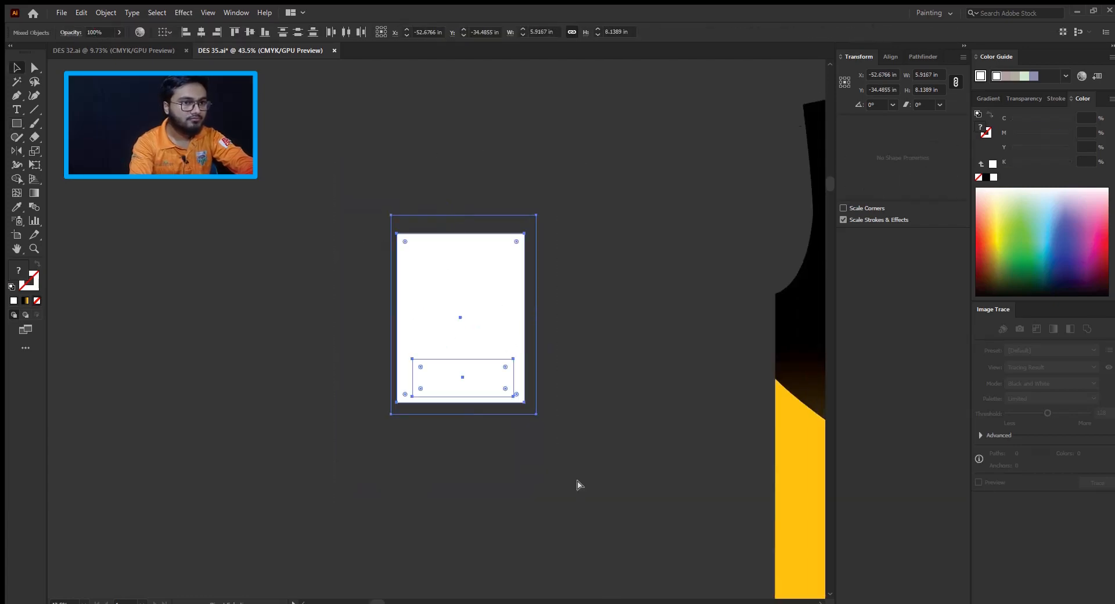
{"action": "key", "text": "ctrl+7"}
- Delete the earlier tournament logo image from the front piece
{"action": "left_click_drag", "start_coordinate": [511, 389], "coordinate": [429, 384]}
{"action": "left_click_drag", "start_coordinate": [673, 338], "coordinate": [441, 341]}
{"action": "left_click", "coordinate": [450, 341]}
{"action": "key", "text": "Delete"}
- Move the clipped tournament logo onto the front piece's chest and scale it proportionally to 3.2 in high
{"action": "left_click_drag", "start_coordinate": [254, 359], "coordinate": [584, 342]}
{"action": "scroll", "coordinate": [584, 342], "scroll_direction": "up", "scroll_amount": 5}
{"action": "left_click_drag", "start_coordinate": [670, 388], "coordinate": [681, 412]}
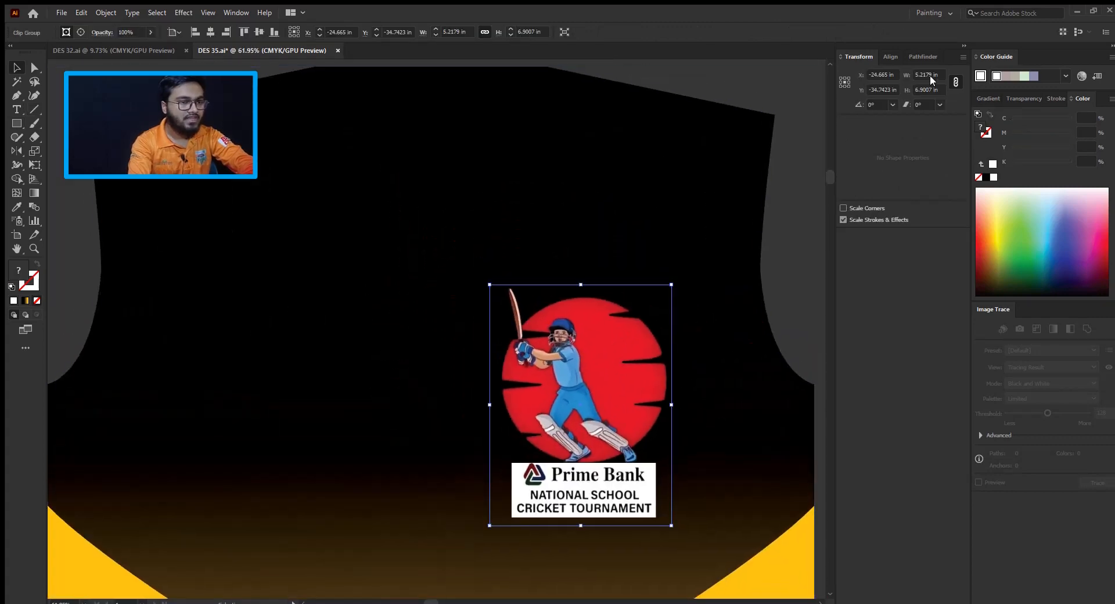
{"action": "type", "text": "3.2"}
{"action": "key", "text": "Return"}
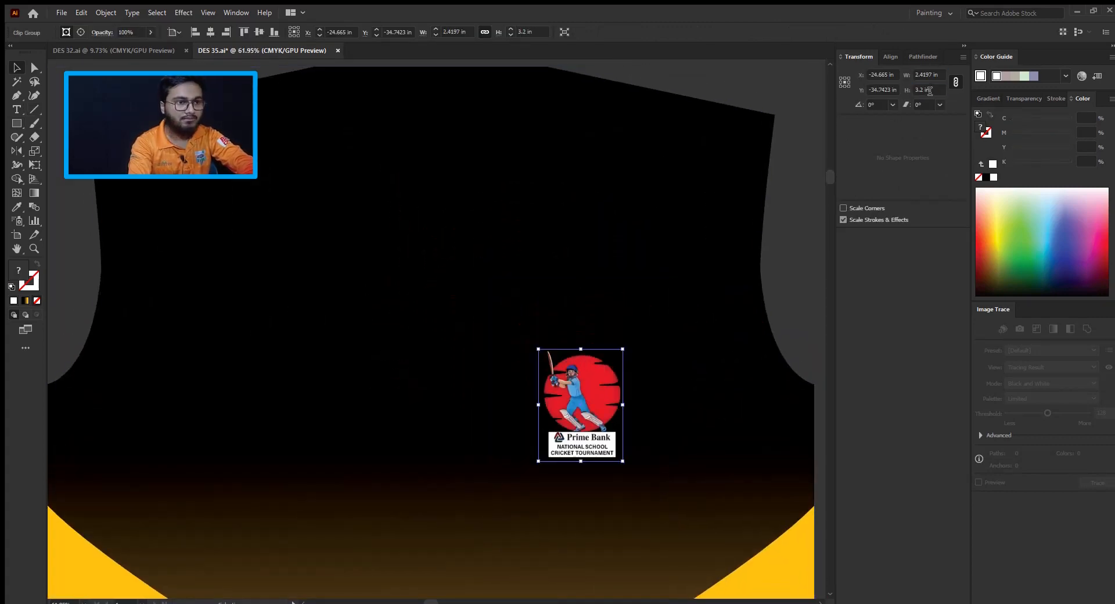
{"action": "left_click", "coordinate": [804, 185]}
- Copy the Bangladesh Cricket Board crest from Untitled-1.eps, close that file, and paste the crest onto the jersey front
{"action": "scroll", "coordinate": [718, 227], "scroll_direction": "down", "scroll_amount": 6}
{"action": "left_click_drag", "start_coordinate": [784, 337], "coordinate": [159, 312]}
{"action": "left_click_drag", "start_coordinate": [373, 366], "coordinate": [812, 348]}
{"action": "scroll", "coordinate": [318, 250], "scroll_direction": "up", "scroll_amount": 4}
{"action": "left_click_drag", "start_coordinate": [319, 250], "coordinate": [526, 321]}
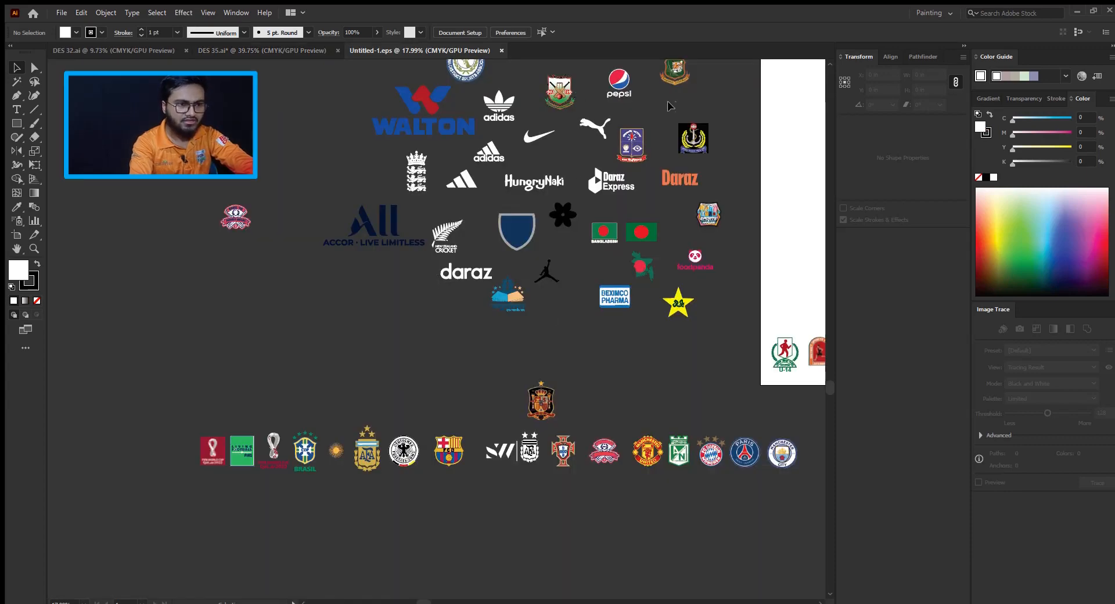
{"action": "left_click", "coordinate": [673, 73]}
{"action": "key", "text": "ctrl+c"}
{"action": "key", "text": "ctrl+w"}
{"action": "key", "text": "ctrl+v"}
{"action": "left_click_drag", "start_coordinate": [443, 335], "coordinate": [493, 317]}
- Create a white spacing rectangle by exact dimensions and align it on the chest of the front piece
{"action": "left_click_drag", "start_coordinate": [577, 283], "coordinate": [552, 423]}
{"action": "left_click_drag", "start_coordinate": [552, 422], "coordinate": [587, 384]}
{"action": "key", "text": "m"}
{"action": "left_click", "coordinate": [552, 279]}
{"action": "key", "text": "Return"}
{"action": "key", "text": "v"}
{"action": "left_click_drag", "start_coordinate": [607, 331], "coordinate": [505, 202]}
{"action": "scroll", "coordinate": [523, 166], "scroll_direction": "up", "scroll_amount": 1}
{"action": "left_click_drag", "start_coordinate": [524, 163], "coordinate": [543, 203]}
{"action": "left_click", "coordinate": [503, 32]}
{"action": "left_click", "coordinate": [535, 32]}
{"action": "left_click", "coordinate": [549, 128]}
- Set the cricket board crest and tournament logo against opposite sides of the white spacer and align their vertical centres
{"action": "left_click_drag", "start_coordinate": [681, 510], "coordinate": [604, 320]}
{"action": "scroll", "coordinate": [648, 400], "scroll_direction": "up", "scroll_amount": 5}
{"action": "left_click_drag", "start_coordinate": [514, 346], "coordinate": [644, 330]}
{"action": "left_click_drag", "start_coordinate": [193, 342], "coordinate": [166, 261]}
{"action": "left_click", "coordinate": [689, 296], "text": "shift"}
{"action": "left_click", "coordinate": [264, 32]}
{"action": "left_click", "coordinate": [250, 32]}
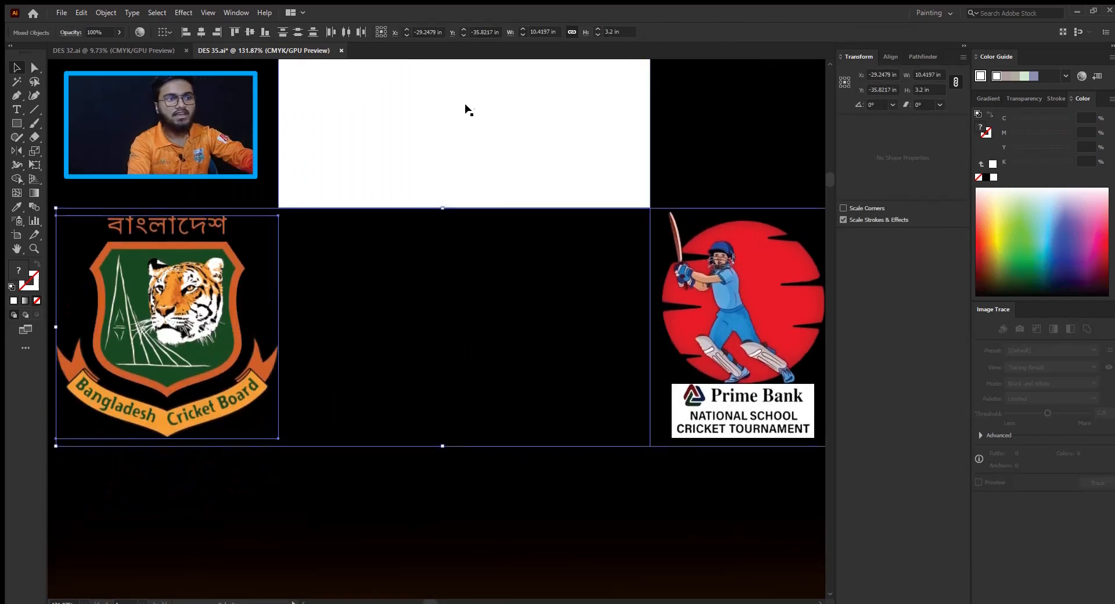
- Delete the white spacing rectangle and group the two chest logos
{"action": "left_click", "coordinate": [445, 112]}
{"action": "key", "text": "Delete"}
{"action": "scroll", "coordinate": [624, 289], "scroll_direction": "down", "scroll_amount": 5}
{"action": "left_click_drag", "start_coordinate": [690, 268], "coordinate": [580, 200]}
{"action": "scroll", "coordinate": [580, 200], "scroll_direction": "down", "scroll_amount": 5}
{"action": "left_click_drag", "start_coordinate": [374, 189], "coordinate": [607, 378]}
{"action": "key", "text": "ctrl+g"}
{"action": "left_click", "coordinate": [321, 290]}
{"action": "left_click_drag", "start_coordinate": [786, 360], "coordinate": [667, 356]}
{"action": "scroll", "coordinate": [667, 355], "scroll_direction": "down", "scroll_amount": 1}
{"action": "scroll", "coordinate": [668, 356], "scroll_direction": "down", "scroll_amount": 1}
{"action": "left_click_drag", "start_coordinate": [802, 422], "coordinate": [762, 408]}
{"action": "scroll", "coordinate": [772, 388], "scroll_direction": "up", "scroll_amount": 3}
{"action": "scroll", "coordinate": [771, 389], "scroll_direction": "down", "scroll_amount": 1}
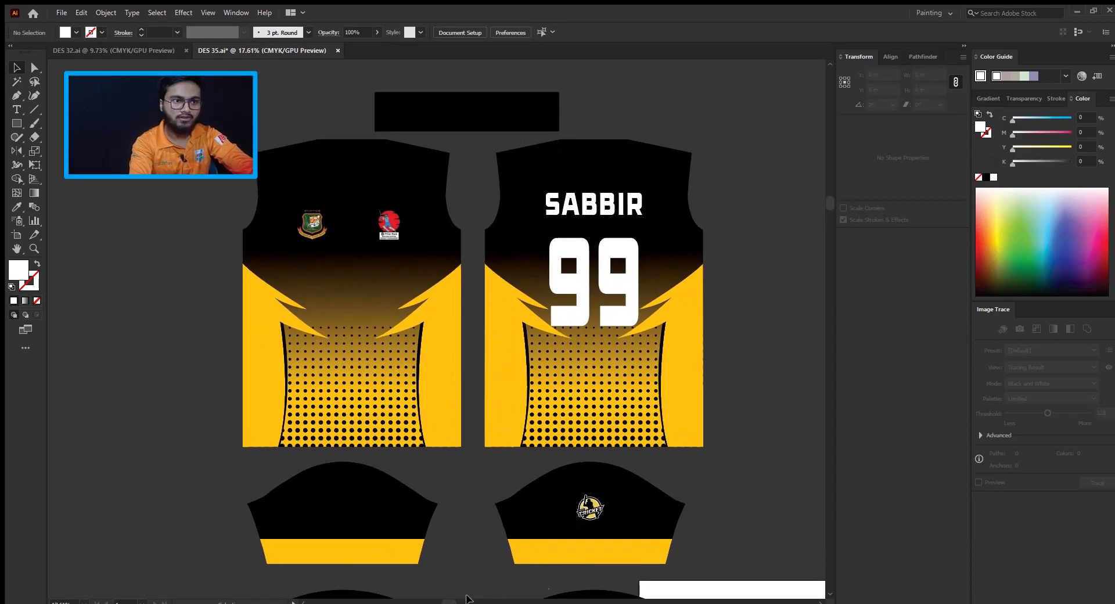